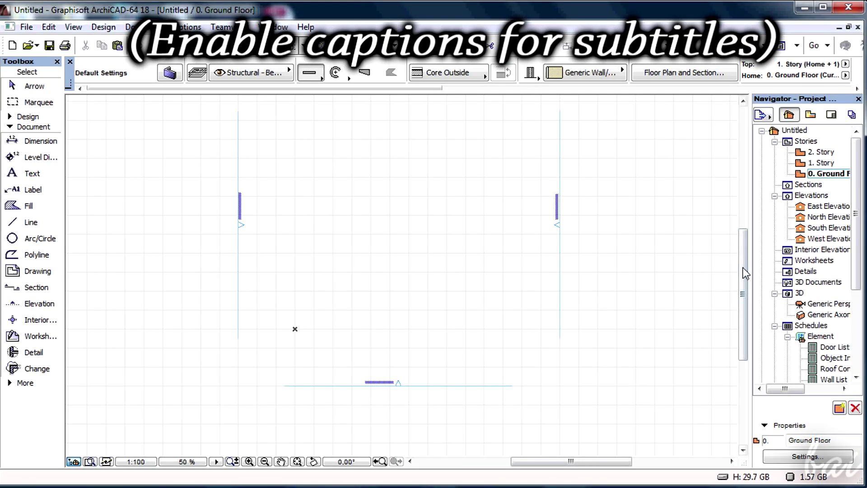
Draw a short, roughly horizontal line with the Line tool near the upper part of the floor plan.
left_click_drag(745, 271, 746, 243)
scroll(331, 258, "up", 1)
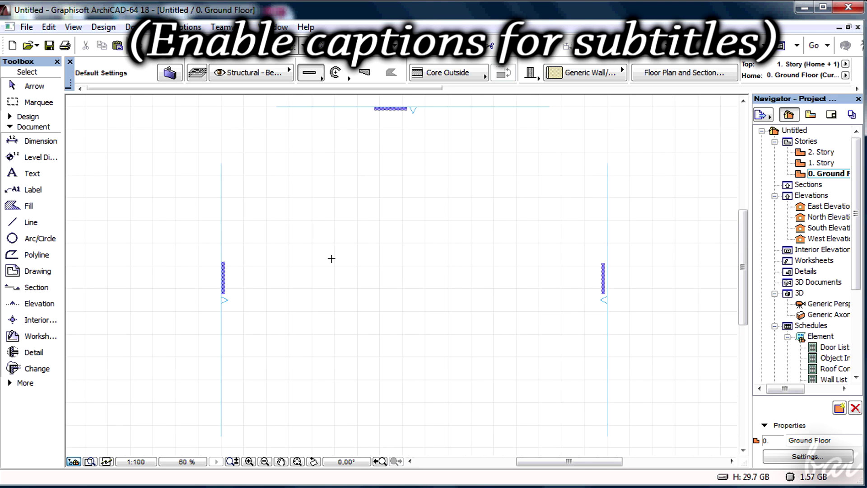
left_click(28, 222)
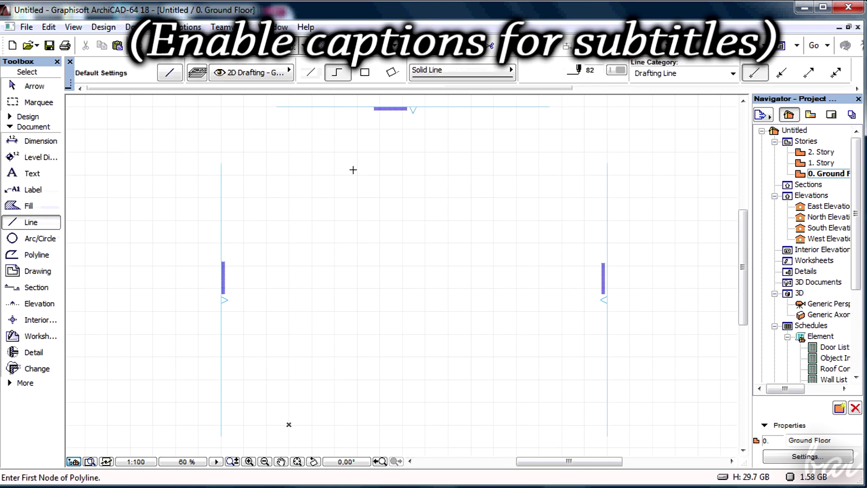
left_click(286, 163)
left_click(370, 164)
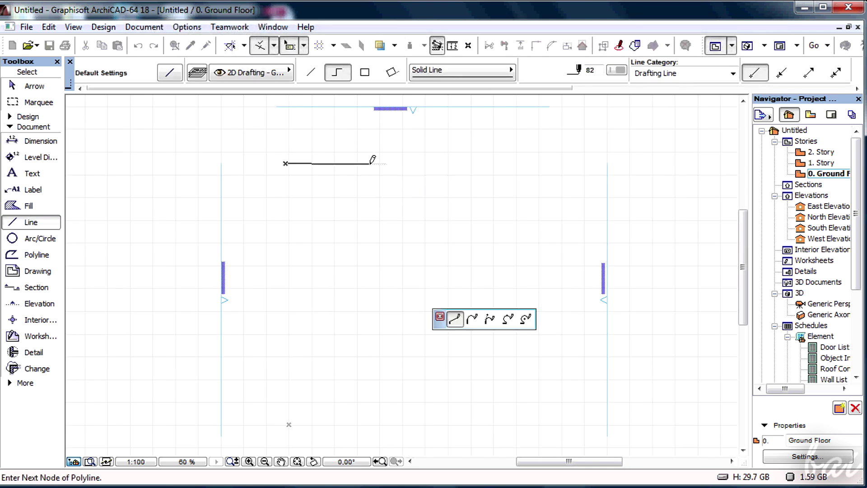
left_click(371, 163)
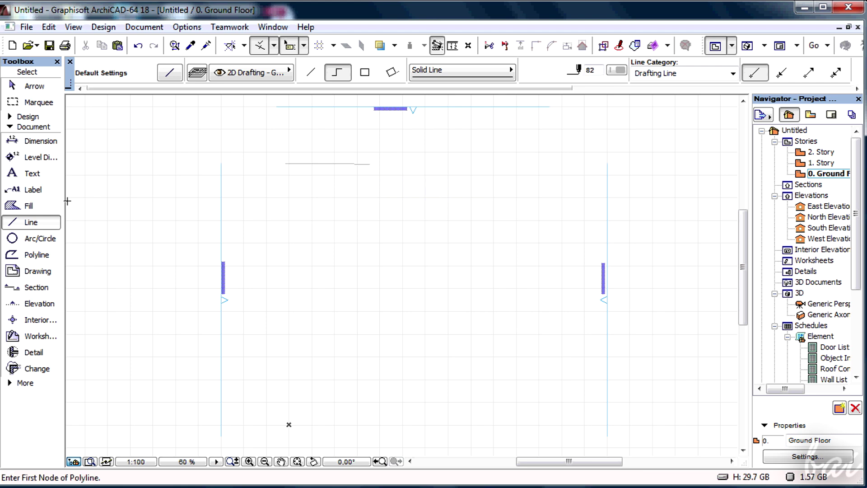
Draw a roughly vertical line below and to the right of the horizontal line.
left_click(396, 197)
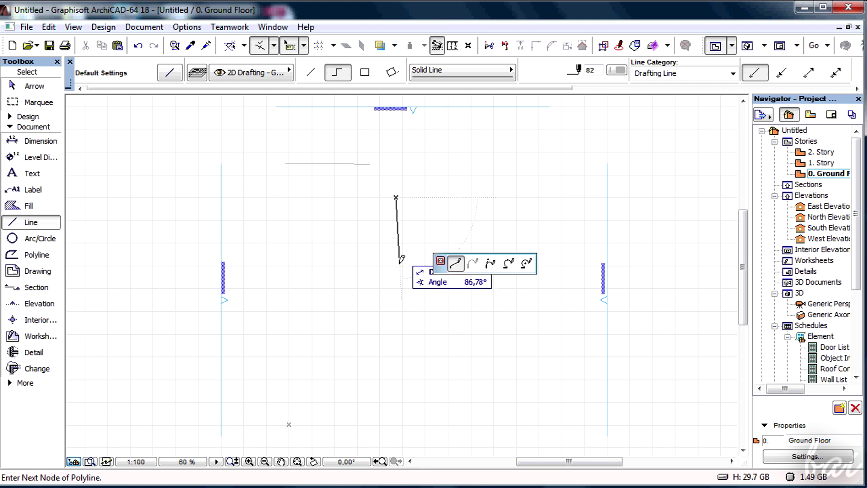
left_click(396, 287)
left_click(397, 287)
Draw a centre-based arc to the right of the vertical line, sweeping counterclockwise over the top and ending straight below its centre.
left_click(34, 238)
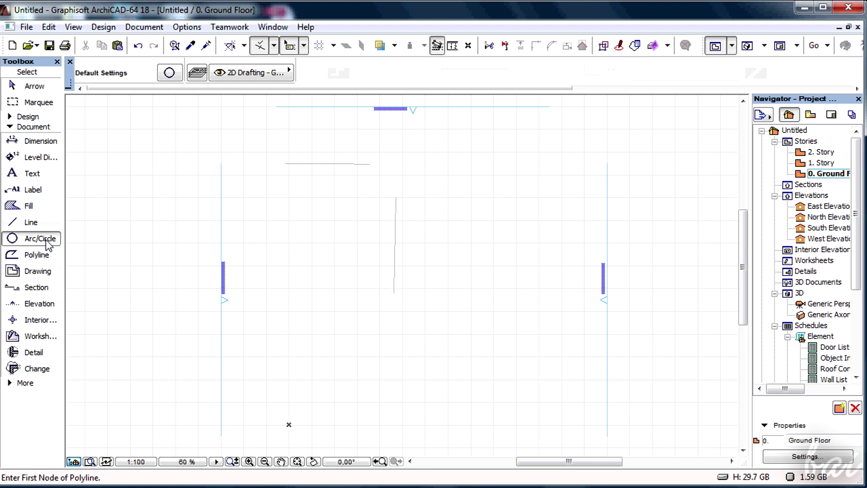
left_click(489, 219)
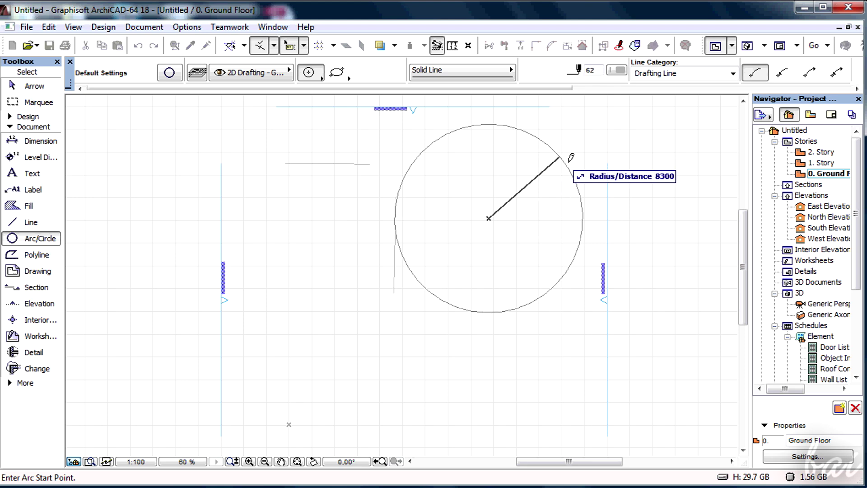
left_click(540, 206)
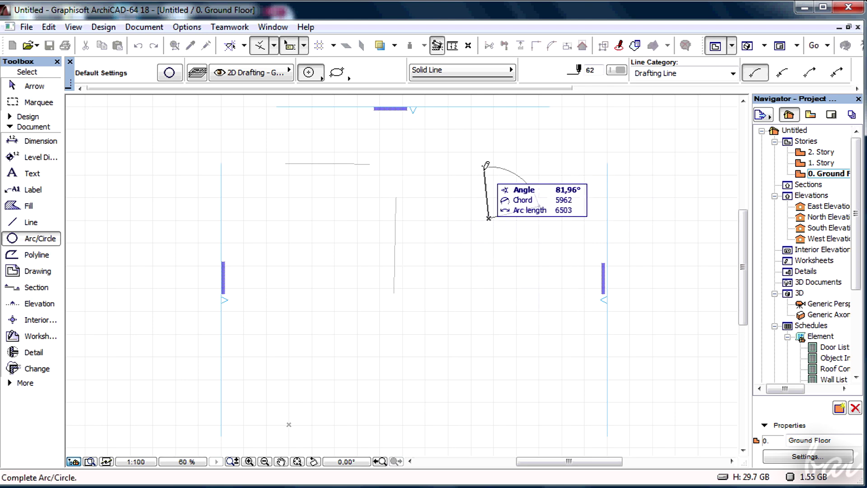
left_click(488, 263)
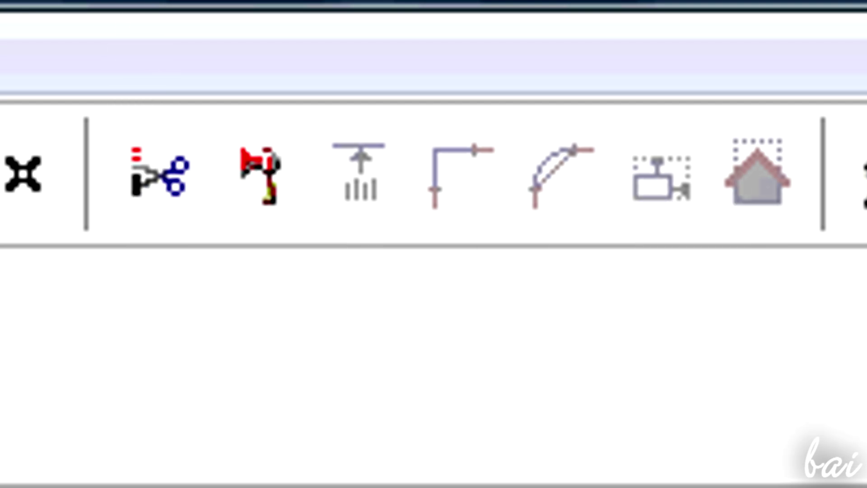
Trim the two polygon edges that run inside the overlapping circle back to the circle.
left_click(159, 176)
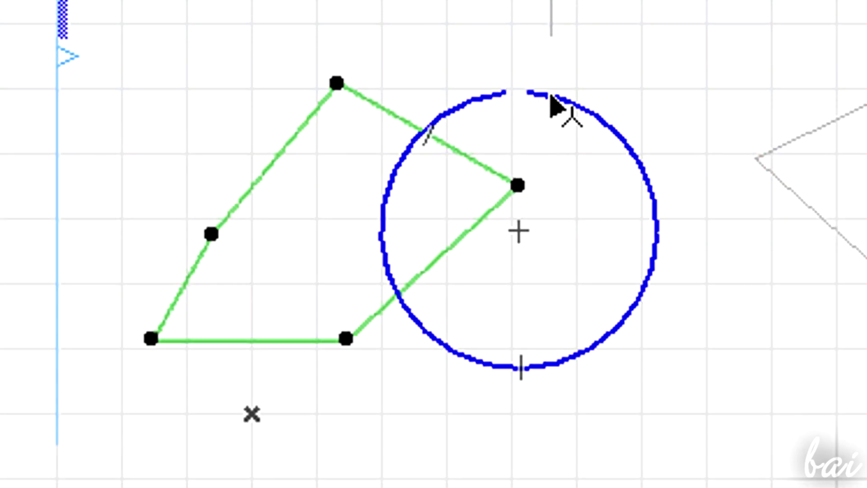
left_click(557, 106)
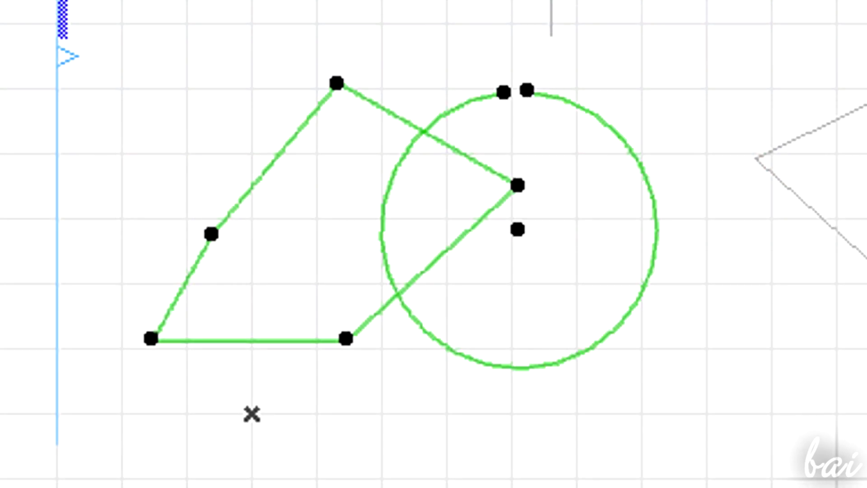
left_click(471, 159)
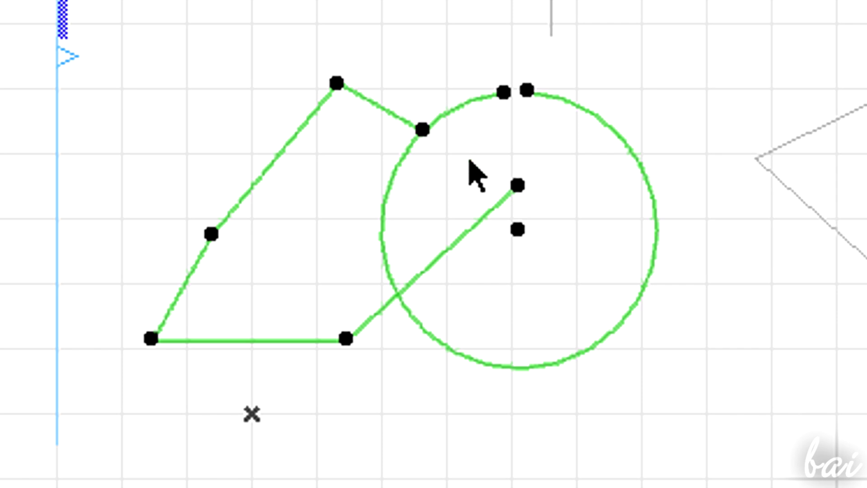
left_click(437, 261)
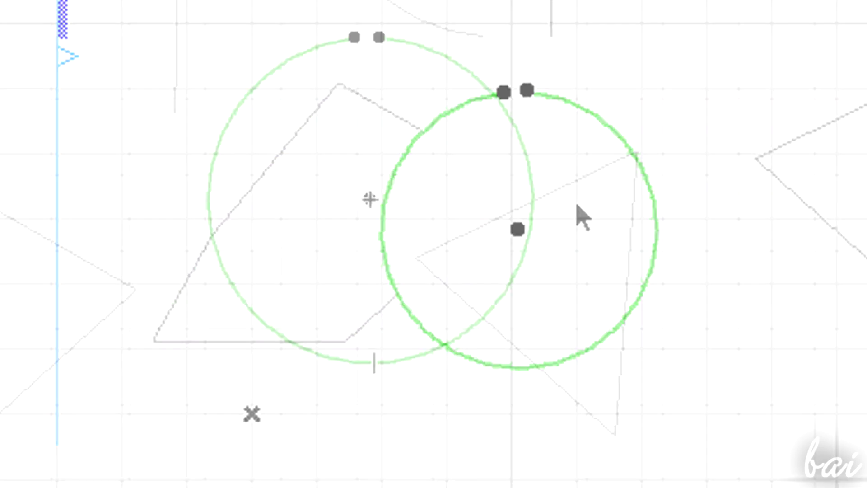
Try to trim the grouped triangle's upper edge inside the circle, and suspend groups.
left_click(581, 179)
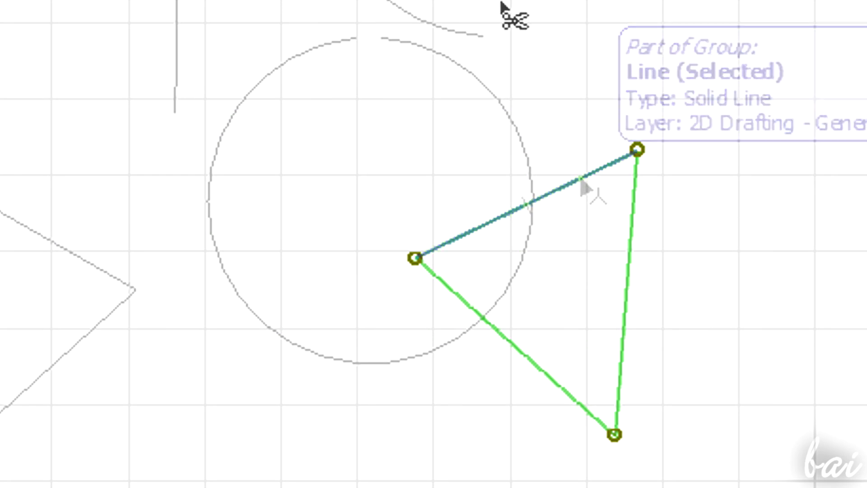
left_click(493, 228)
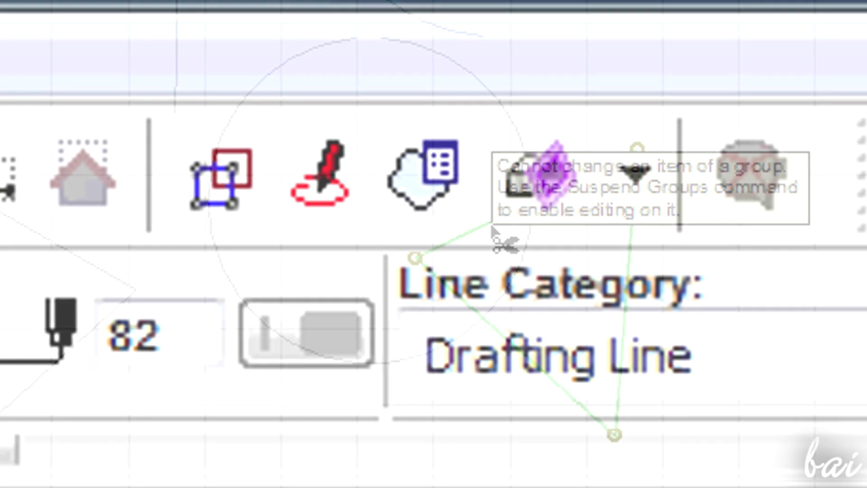
left_click(225, 163)
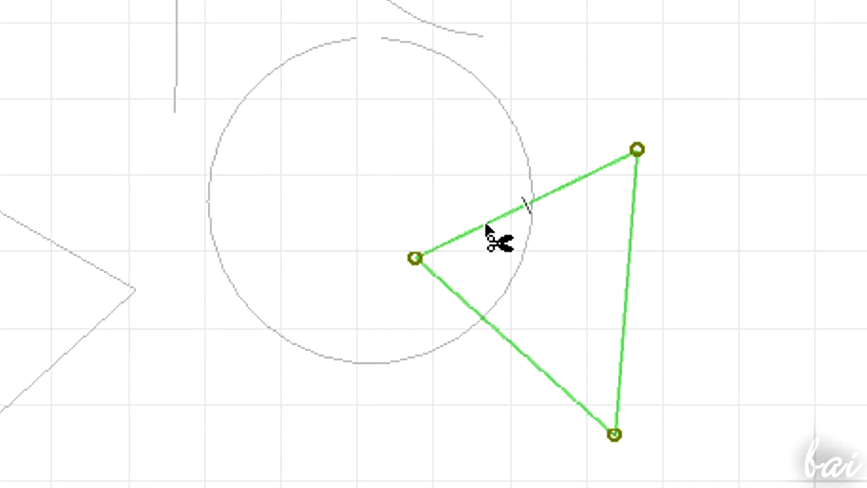
Trim the ungrouped triangle's upper edge inside the circle, and its upper and lower edges outside the circle.
left_click(486, 226)
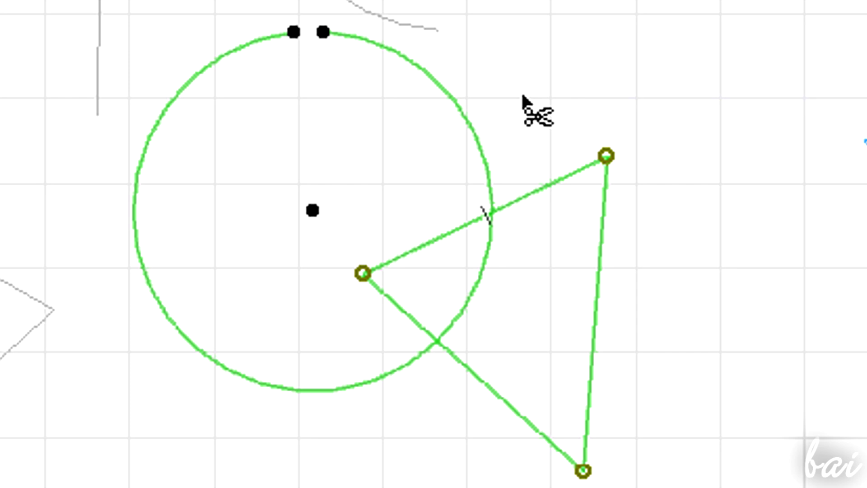
left_click(516, 195)
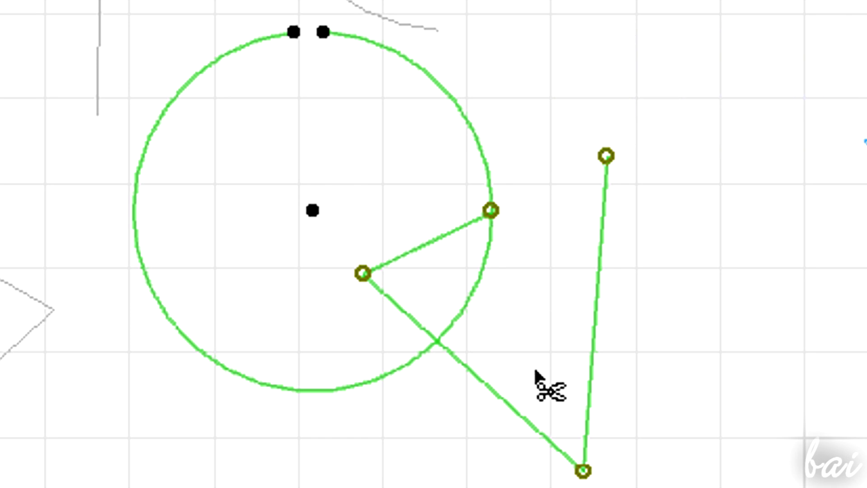
left_click(513, 408)
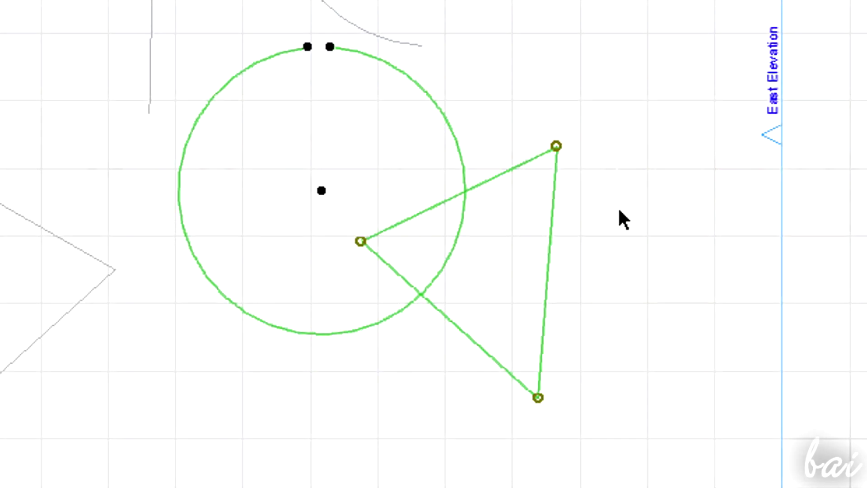
Split the selected circle and grouped triangle along a diagonal line crossing both, choosing the side below the line.
left_click(661, 326)
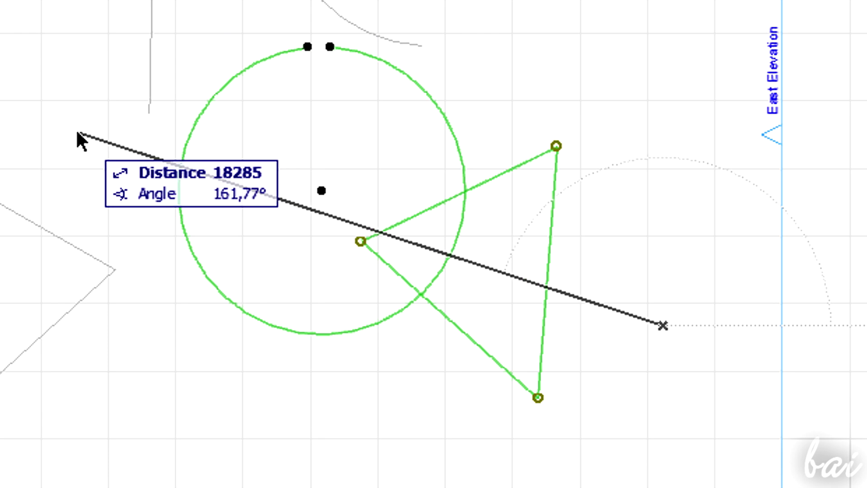
left_click(89, 127)
left_click(244, 383)
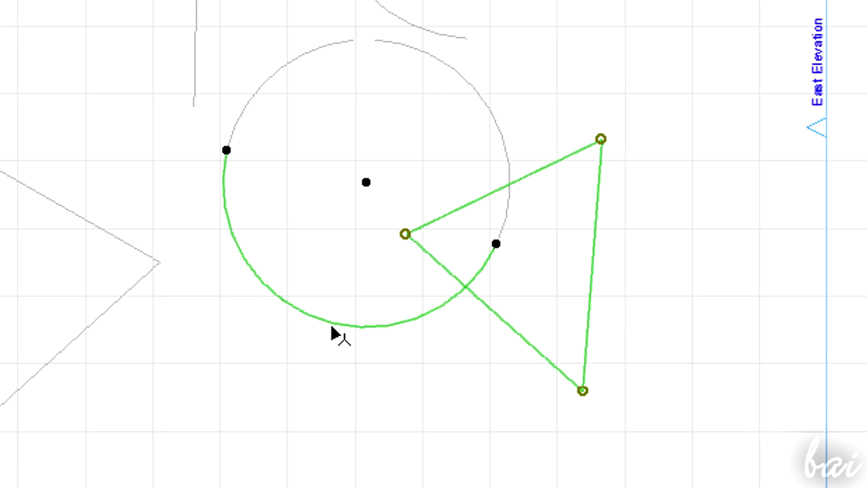
Move the split-off lower arc and the triangle downward, and undo both the move and the split.
left_click(287, 329)
left_click(301, 398)
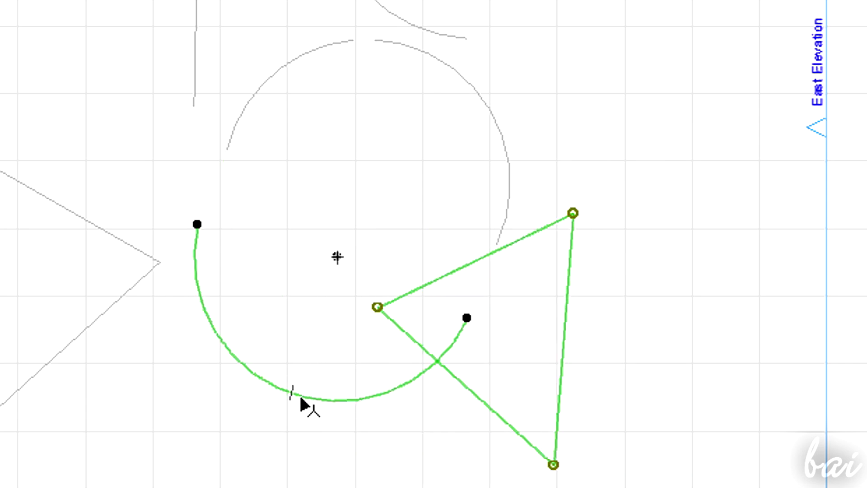
key("ctrl+z")
key("ctrl+z")
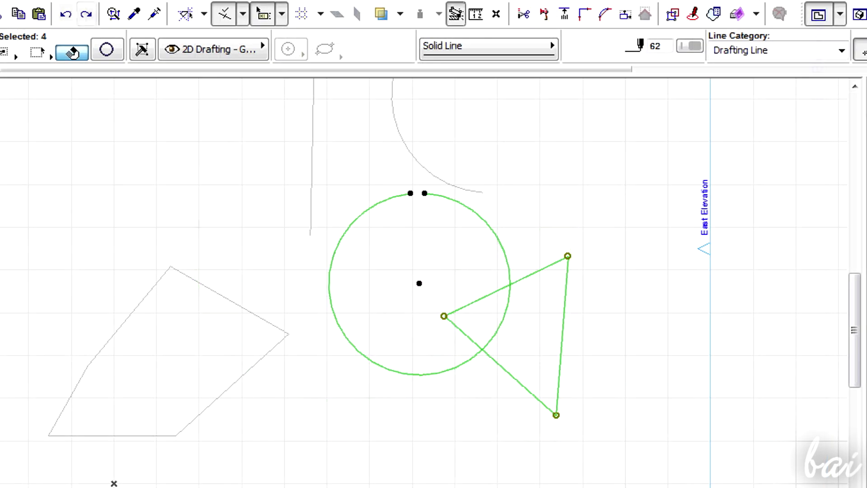
Suspend groups and draw a diagonal Split line across the selected circle and triangle.
left_click(674, 15)
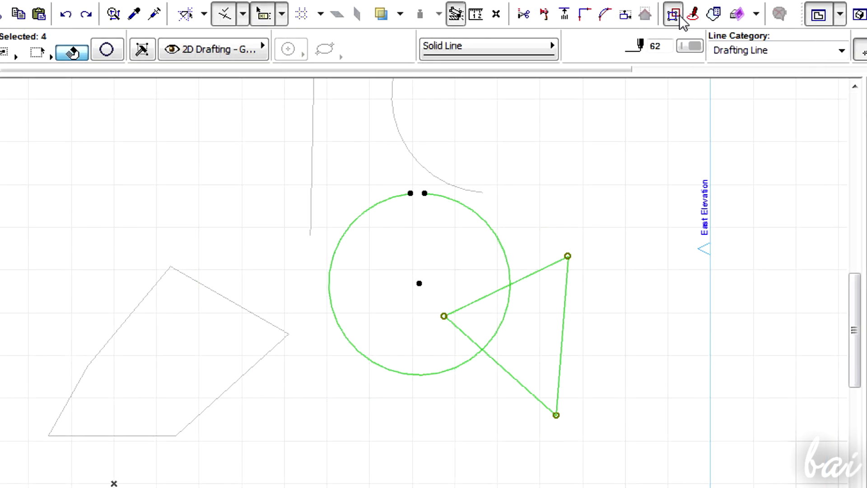
left_click(545, 15)
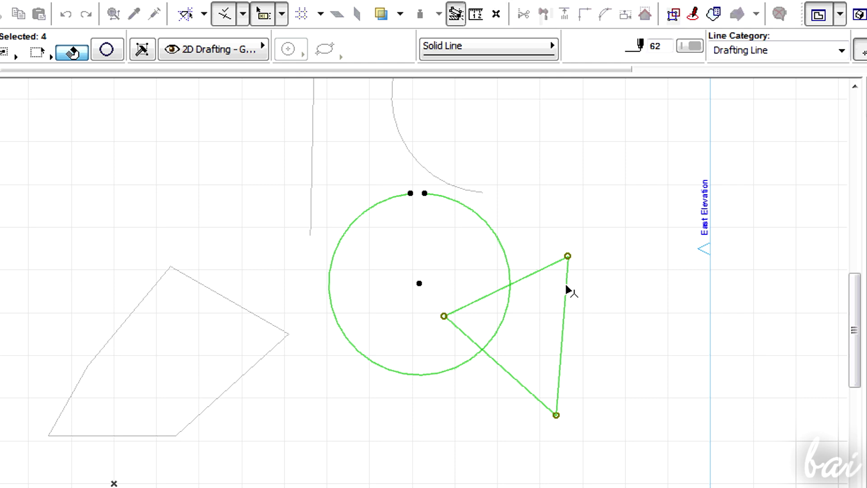
left_click(629, 361)
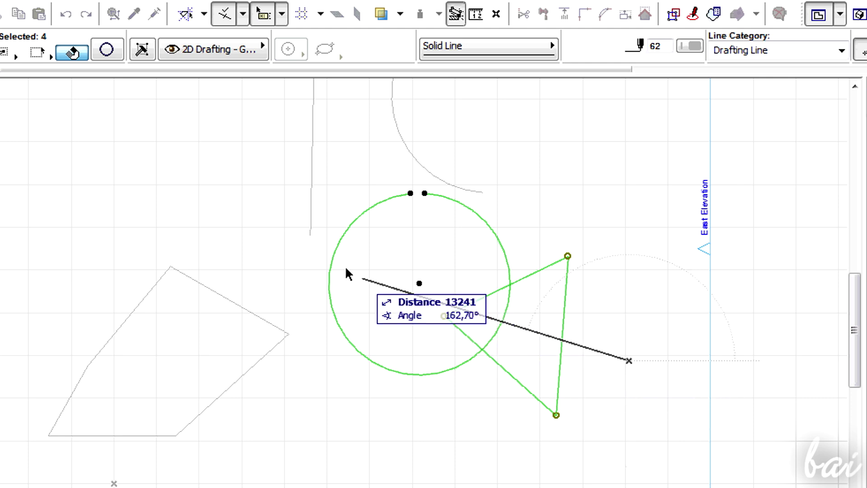
left_click(235, 241)
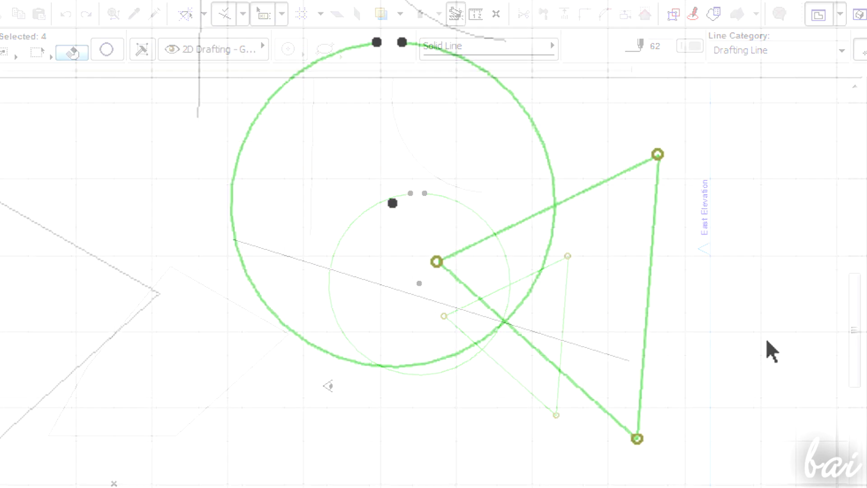
Split the circle and triangle along the diagonal line, choosing the side below it, and move the lower pieces downward.
left_click(630, 361)
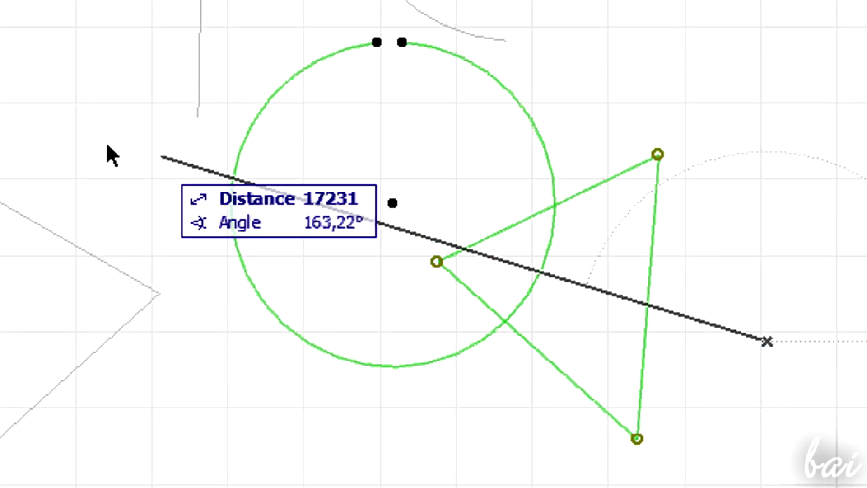
left_click(61, 126)
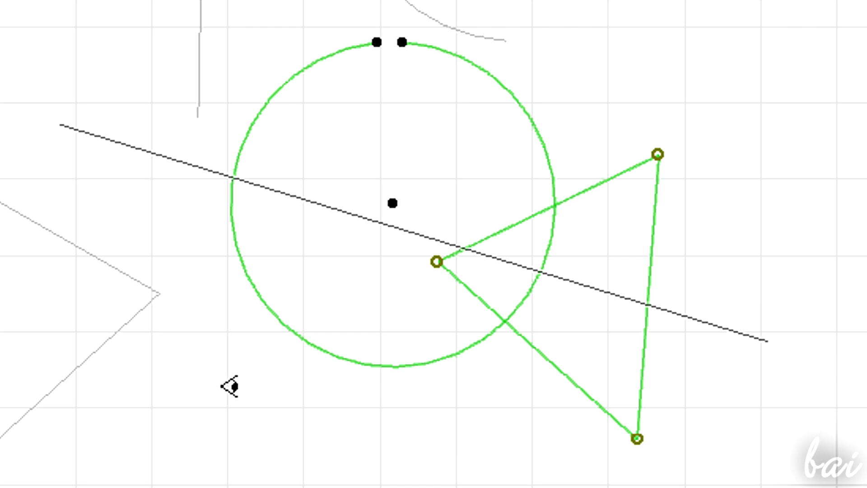
left_click(230, 386)
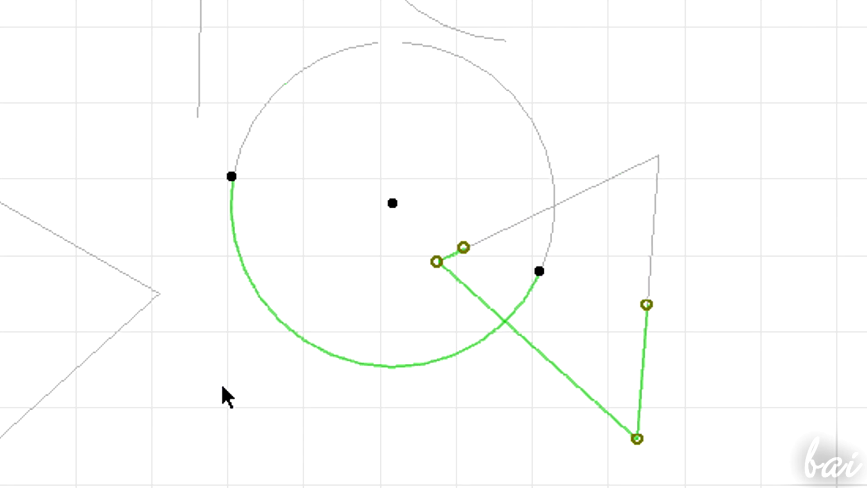
left_click(294, 333)
left_click(245, 451)
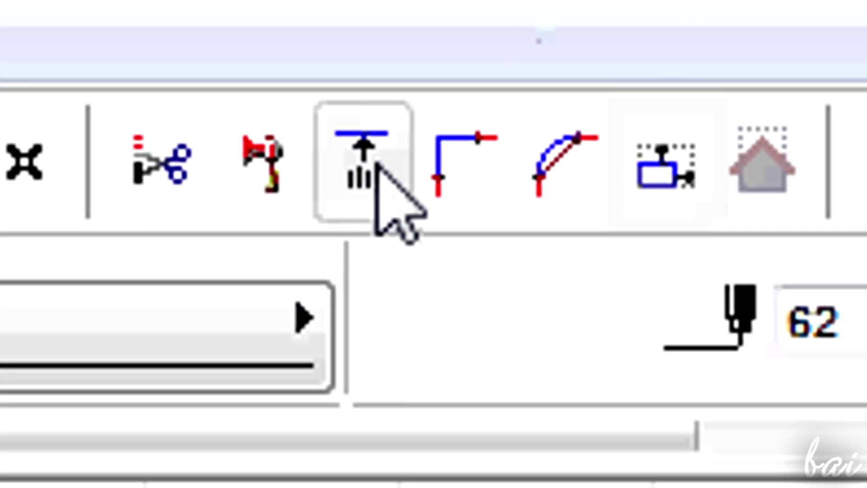
Adjust the selected open circle to a diagonal line crossing its upper part, drawn about 11857 long at about 158.50°.
left_click(376, 164)
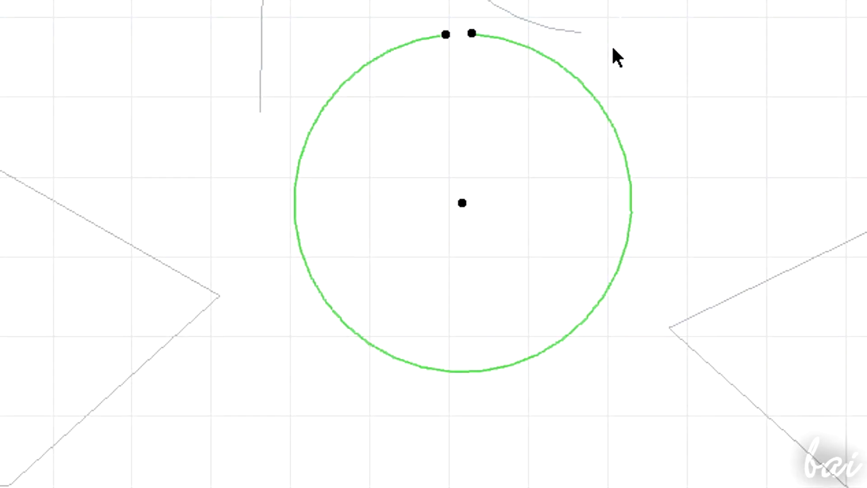
left_click(613, 48)
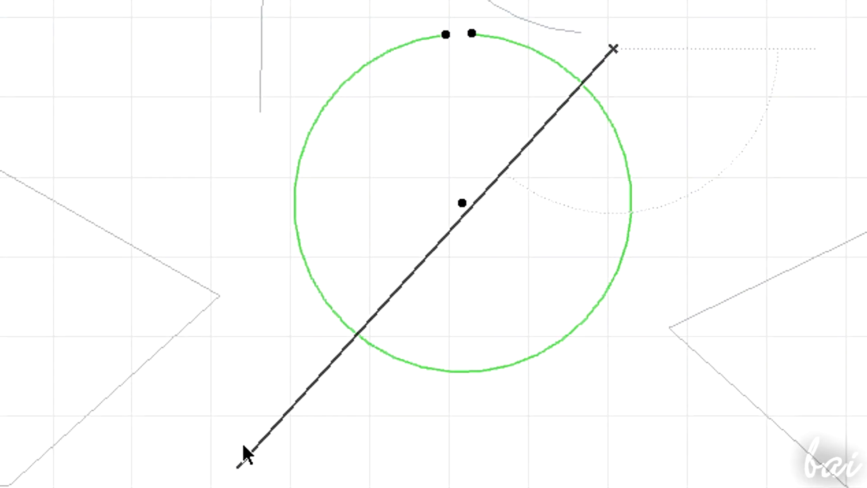
left_click(307, 408)
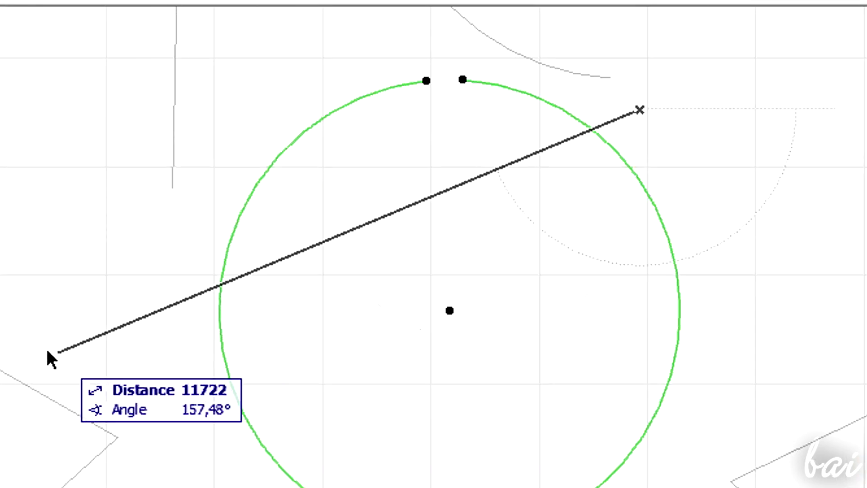
scroll(47, 351, "up", 1)
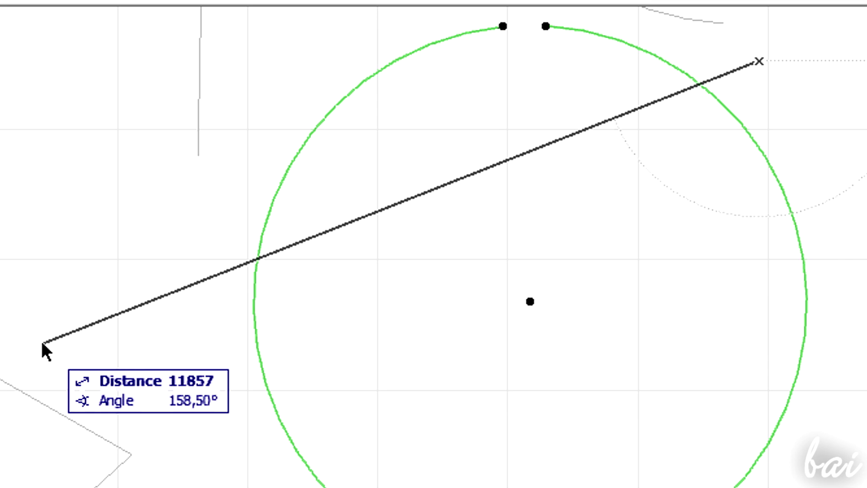
left_click(43, 343)
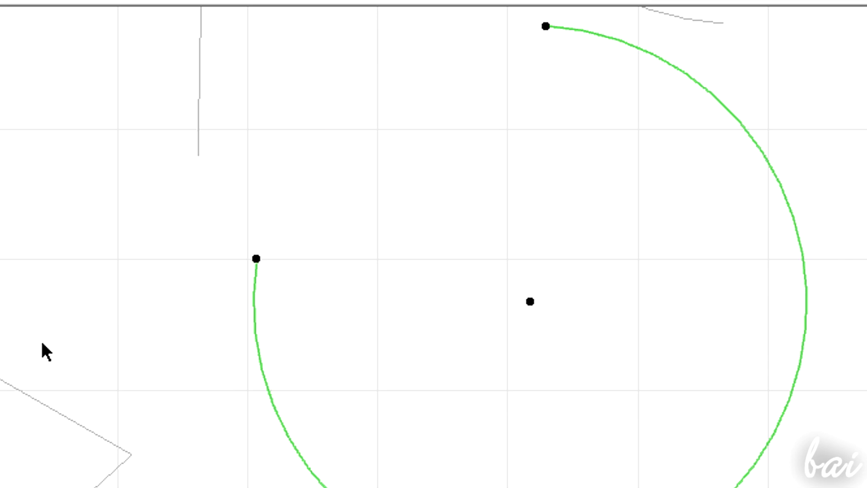
Intersect the upper horizontal line and the separate vertical line so that they meet at a corner.
left_click(297, 245)
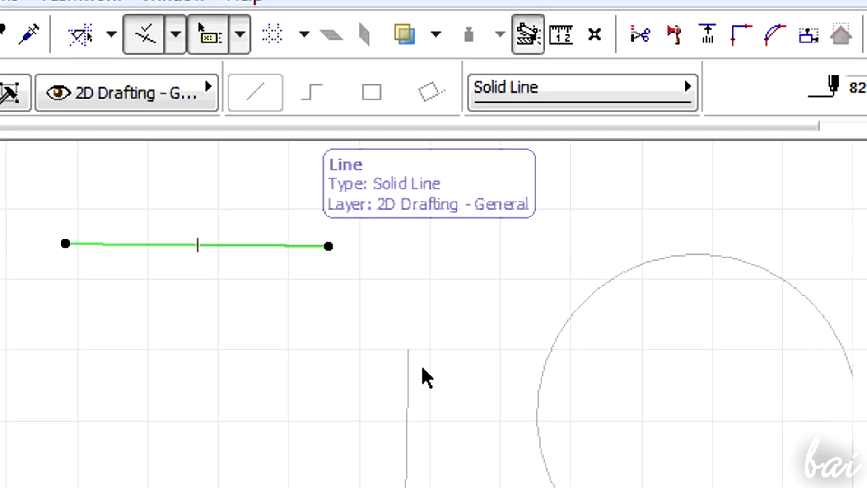
left_click(414, 415, "shift")
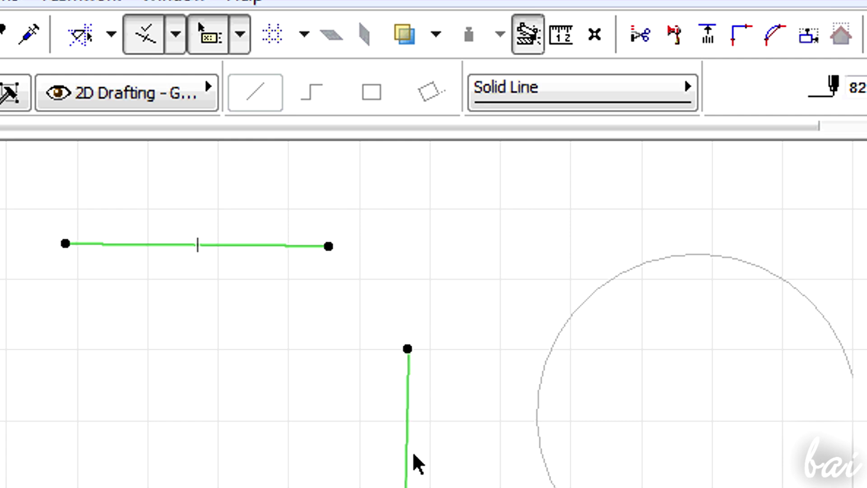
left_click(738, 44)
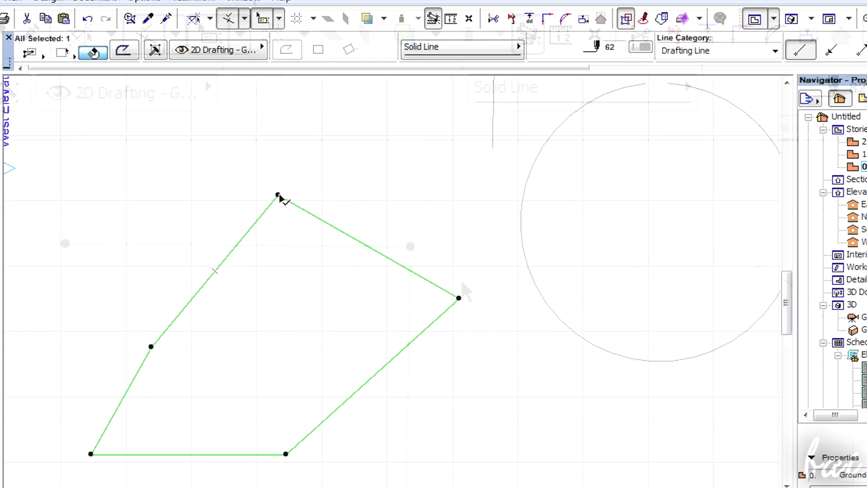
Apply a Fillet with a radius of 5000 to the corners of the five-sided polyline.
left_click(279, 194)
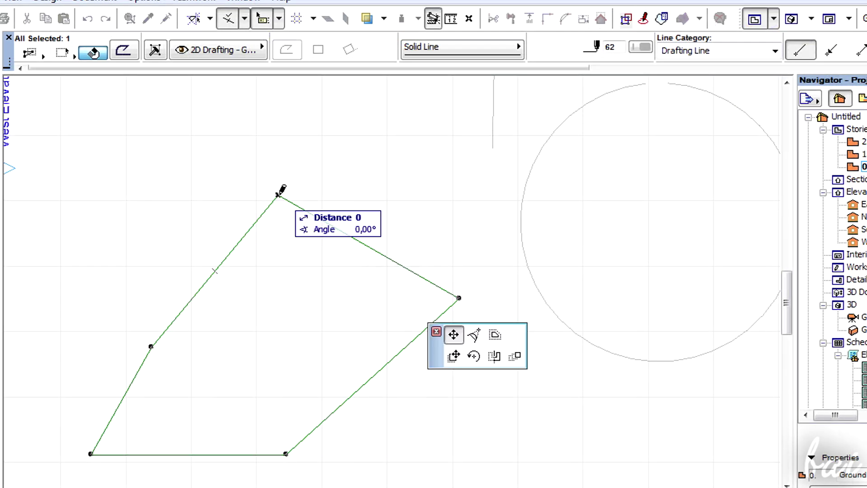
key("Escape")
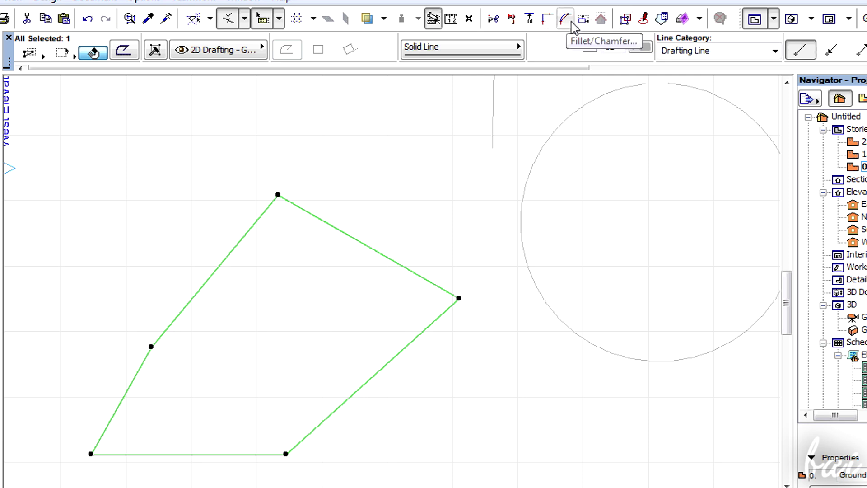
left_click(570, 21)
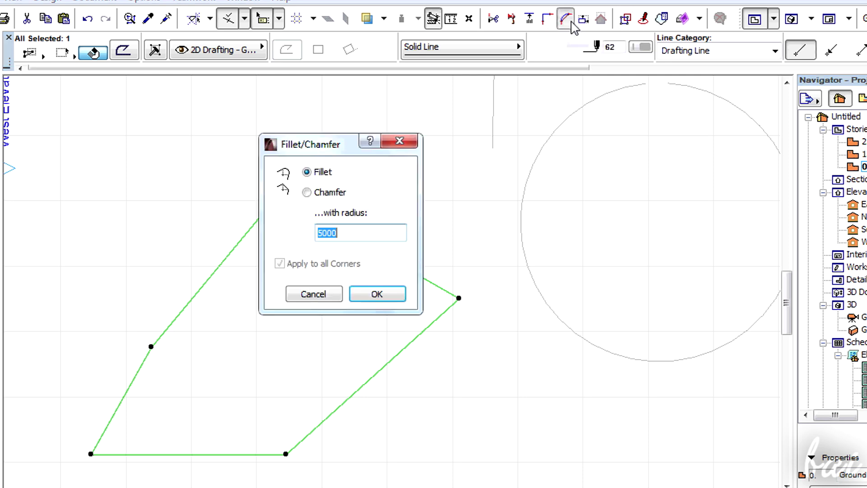
left_click_drag(312, 147, 484, 144)
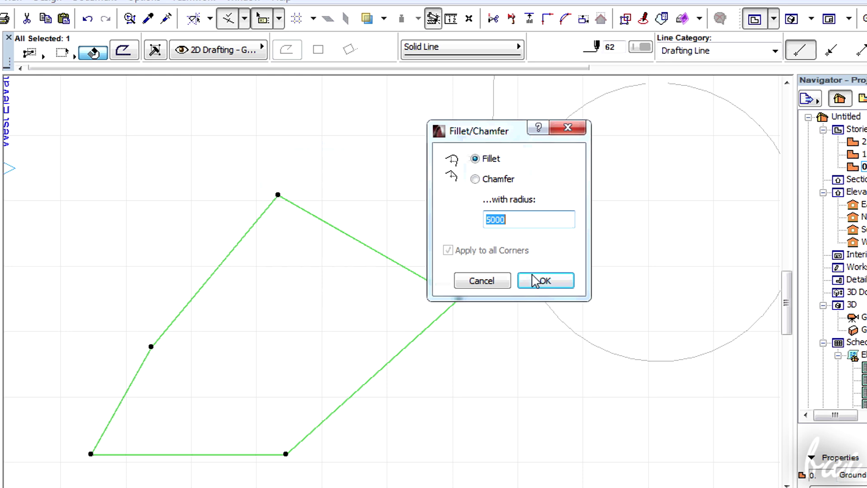
left_click(541, 283)
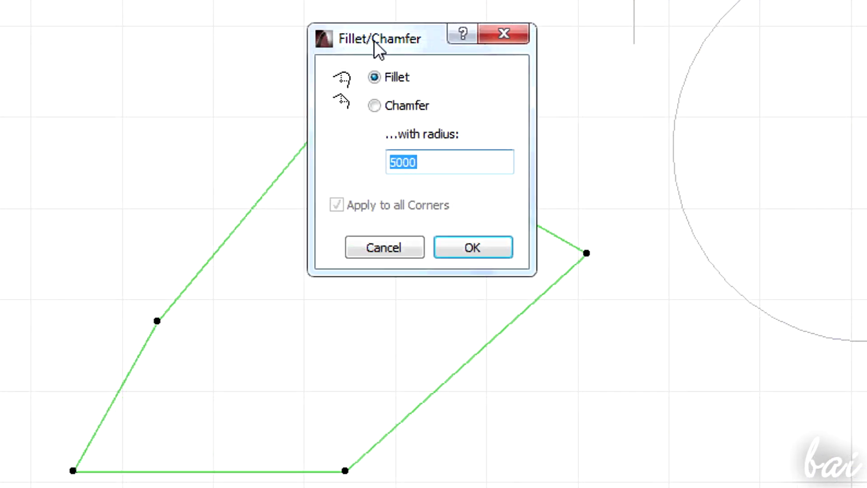
left_click_drag(375, 41, 610, 23)
left_click(703, 235)
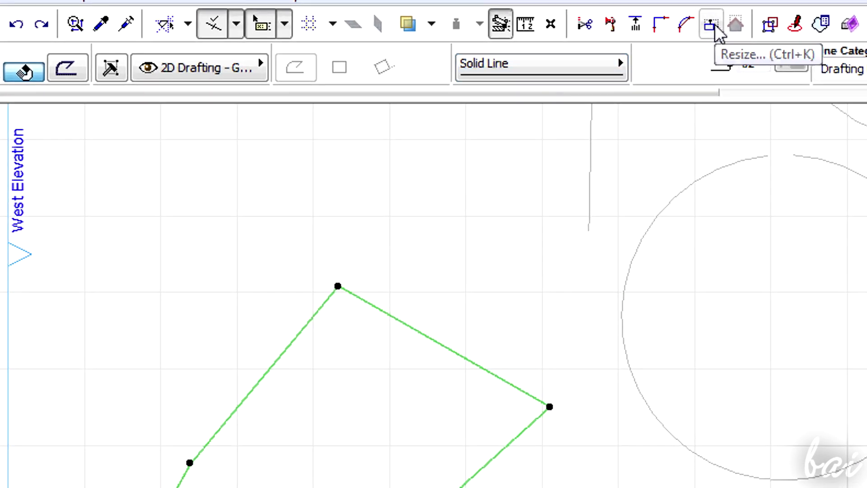
Open the Resize settings for the five-sided polyline and switch off the graphical definition of the ratio.
left_click(714, 24)
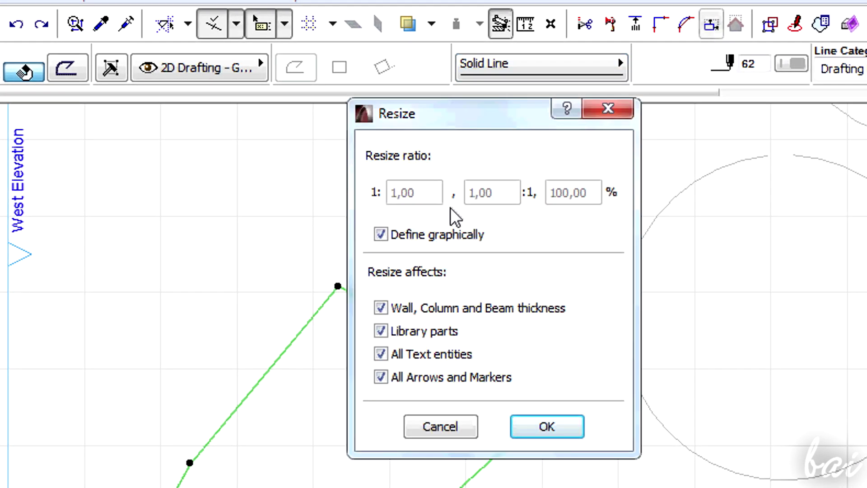
left_click_drag(476, 116, 696, 117)
left_click(610, 233)
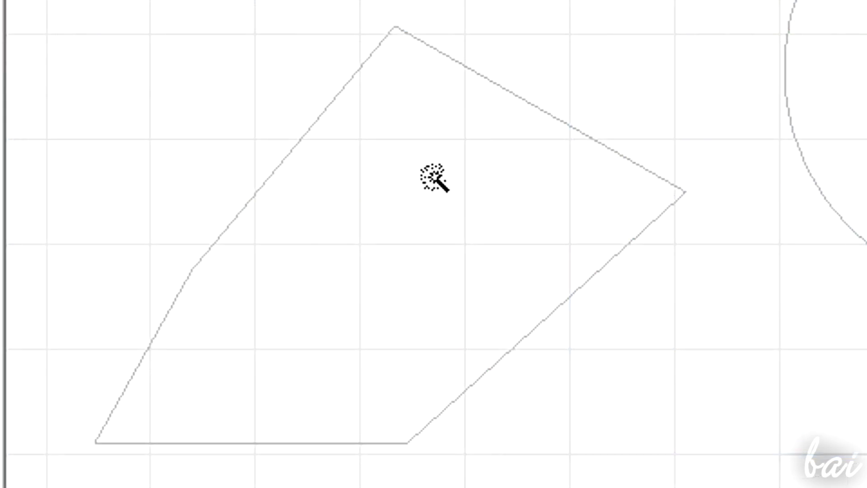
Fill the five-sided polygon with the yellow 50 % pattern by using the Magic Wand with the Fill tool.
left_click(412, 197)
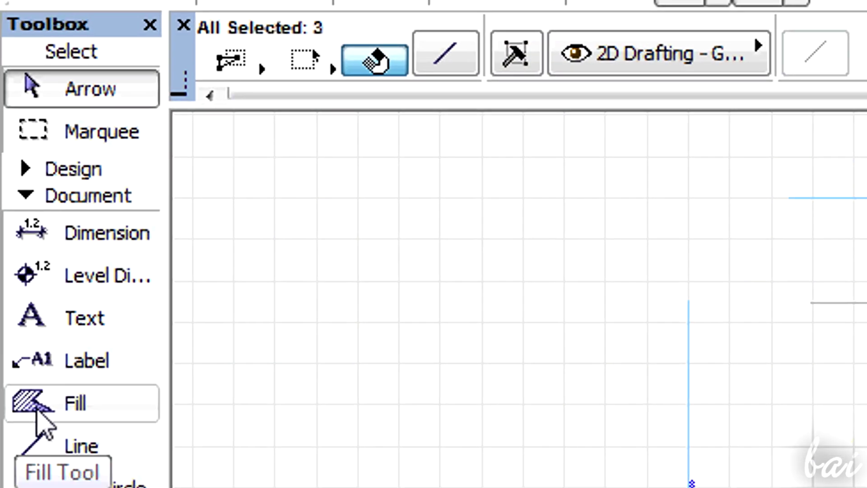
left_click(41, 416)
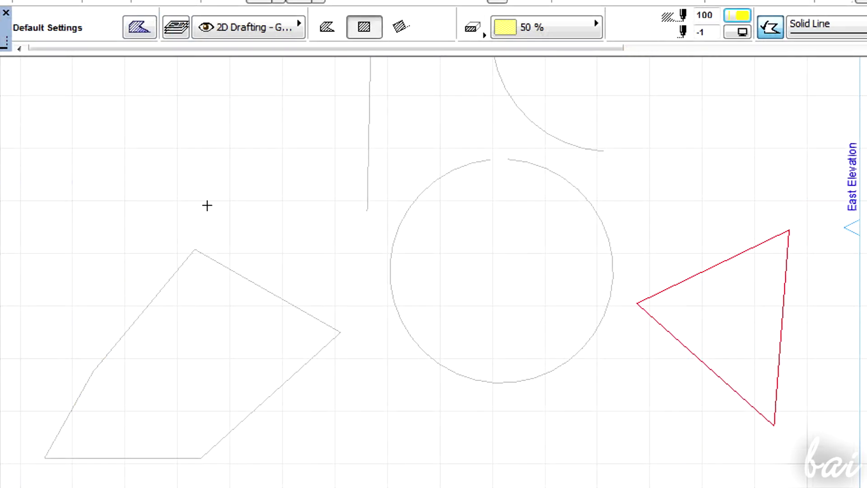
left_click(203, 337)
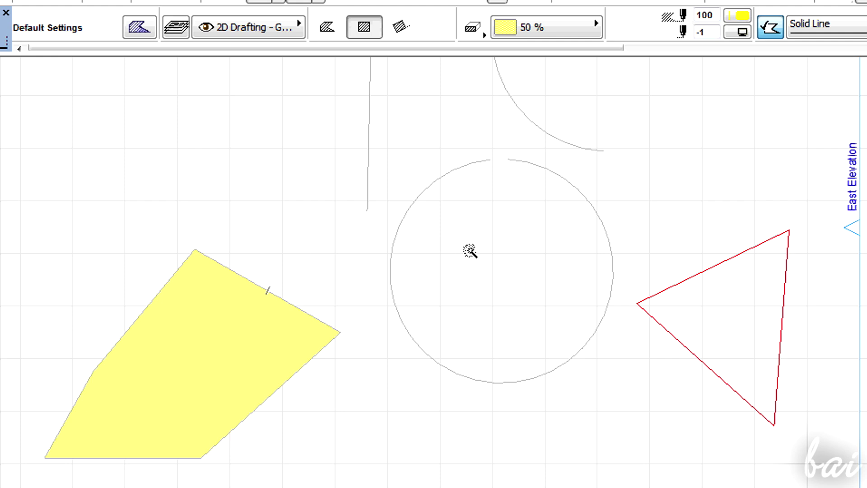
Try to fill the open circle and the unenclosed area beneath the horizontal line with the Magic Wand.
left_click(499, 258)
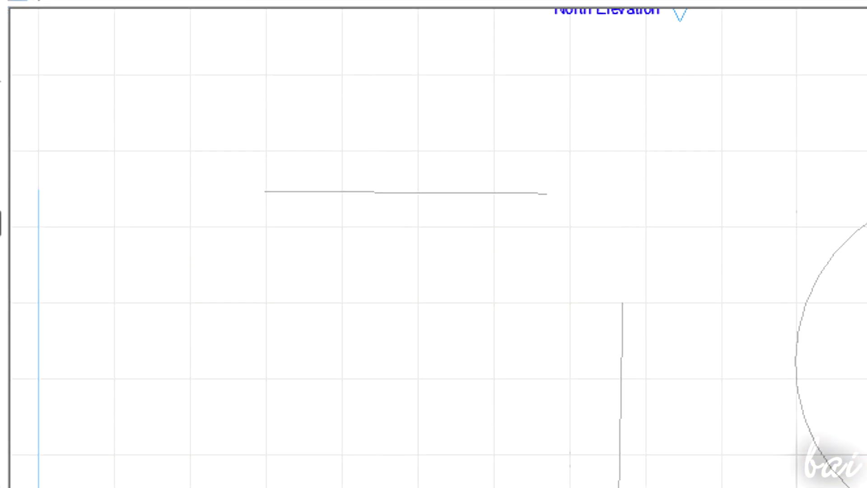
left_click(470, 205)
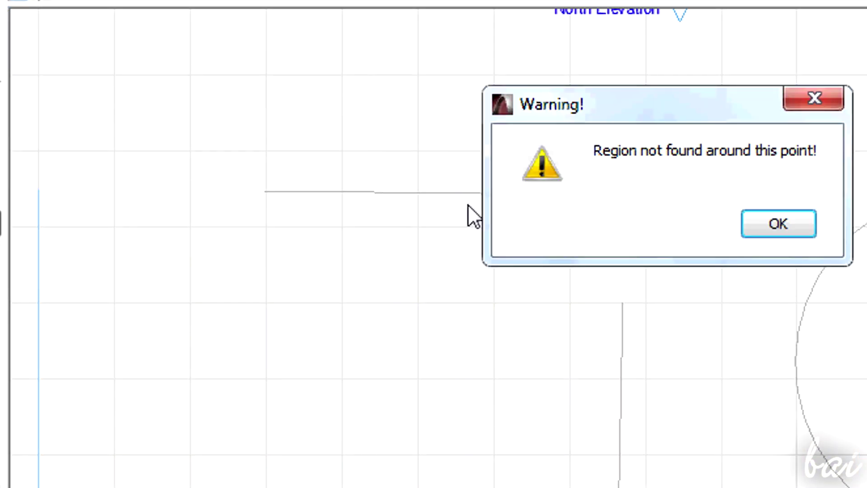
left_click(768, 223)
Fill the area enclosed by the large arc and its diagonal chord, and apply the Magic Wand fill inside the red triangle.
left_click(540, 218)
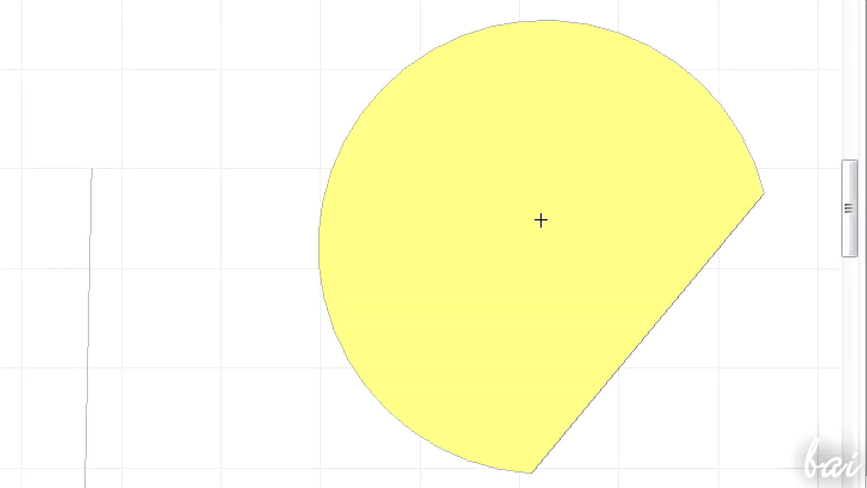
middle_click_drag(693, 360, 61, 310)
scroll(62, 310, "down", 2)
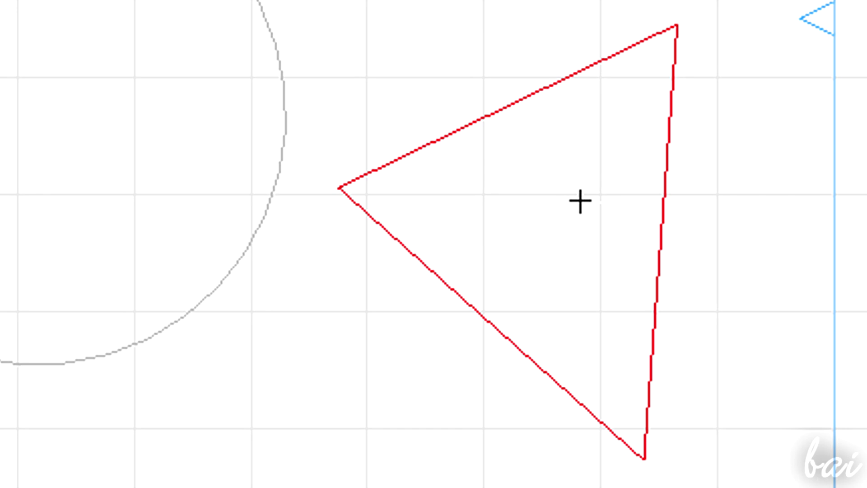
left_click(562, 193)
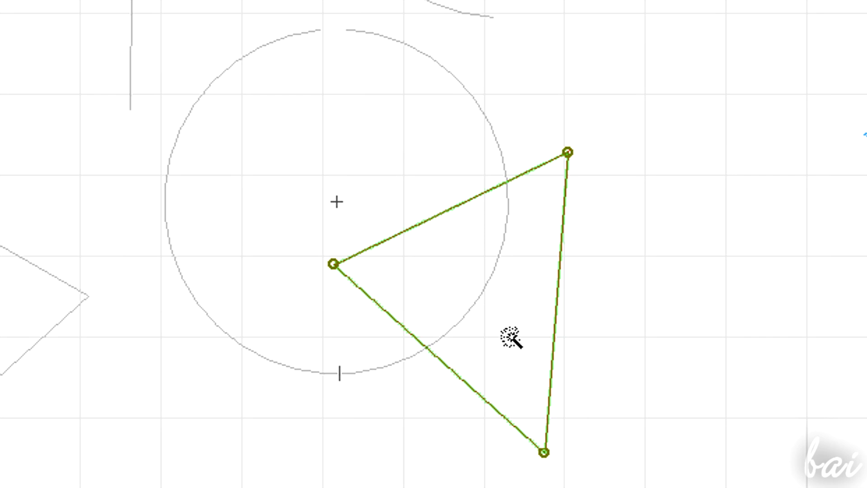
Fill the whole selected triangle overlapping the unselected circle, and try to fill the open circle's remaining area.
left_click(512, 336)
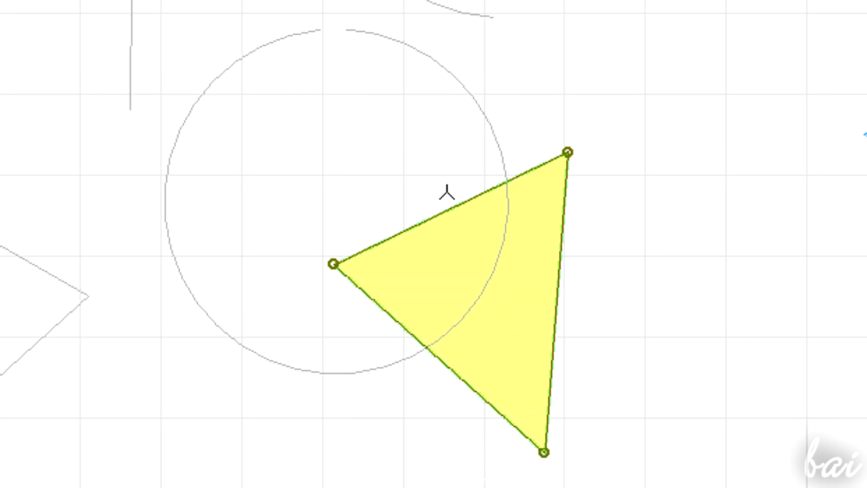
left_click(436, 159)
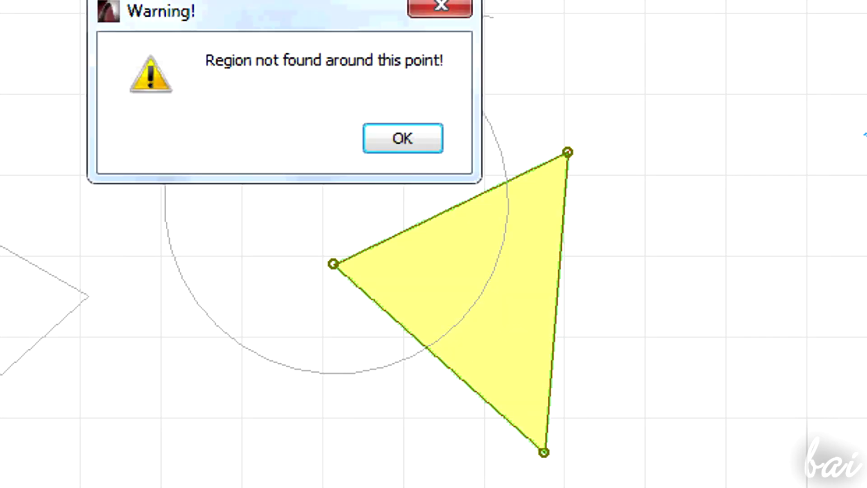
key("Return")
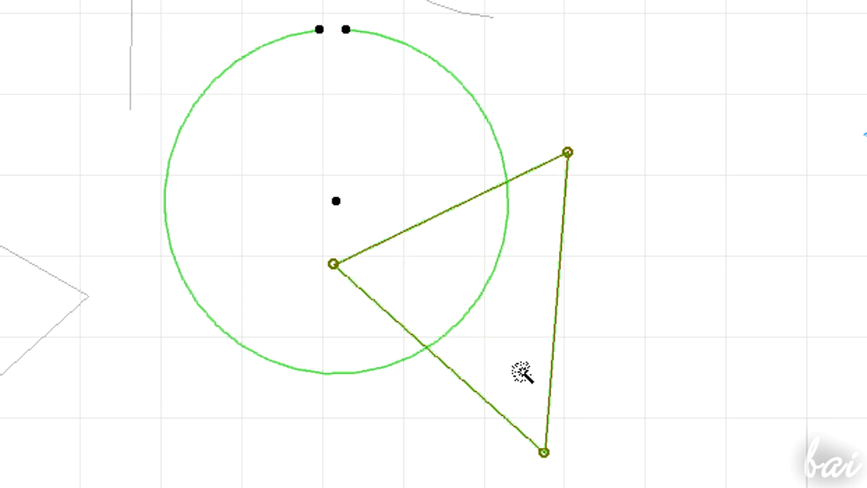
With the circle and triangle selected, fill the triangle's part outside the circle and move that fill to the right of the triangle.
left_click(523, 373)
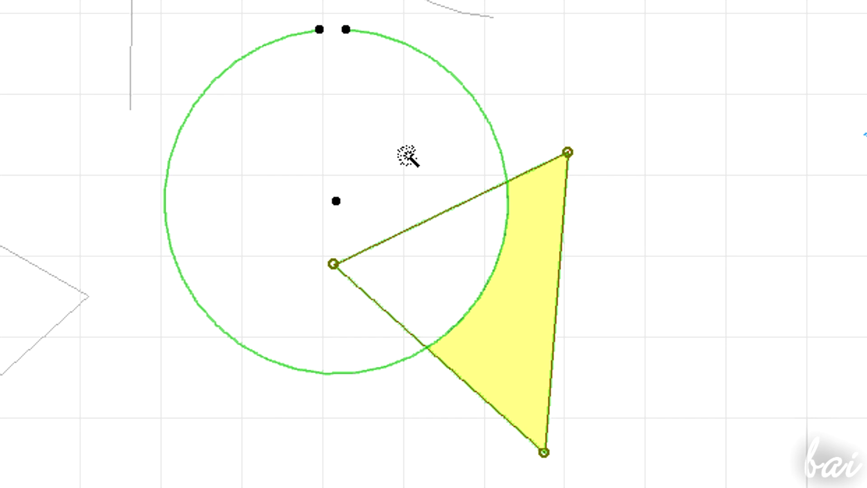
left_click(409, 158)
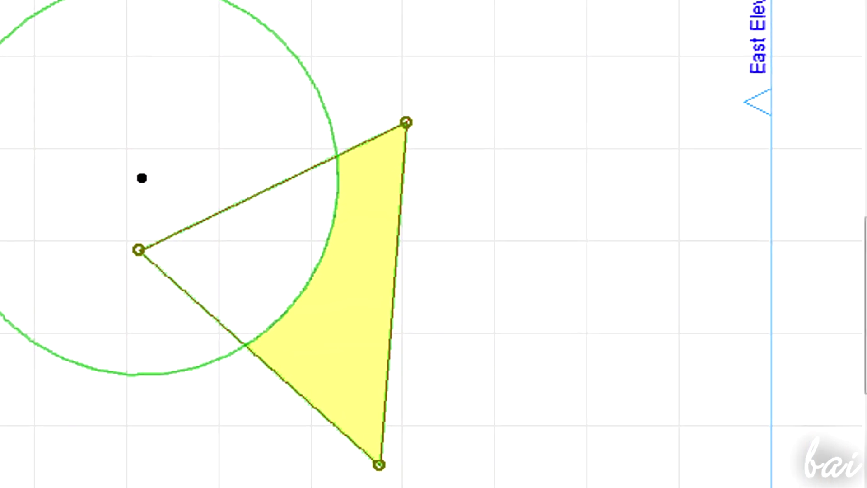
left_click(344, 362)
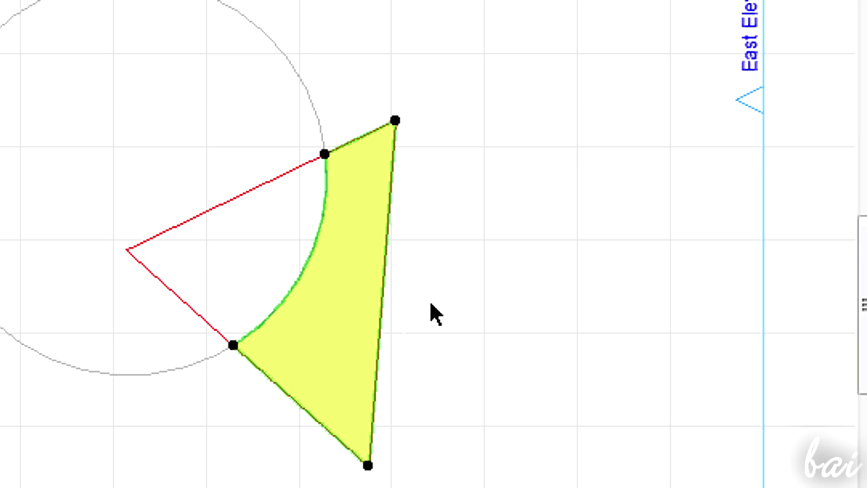
left_click(326, 326)
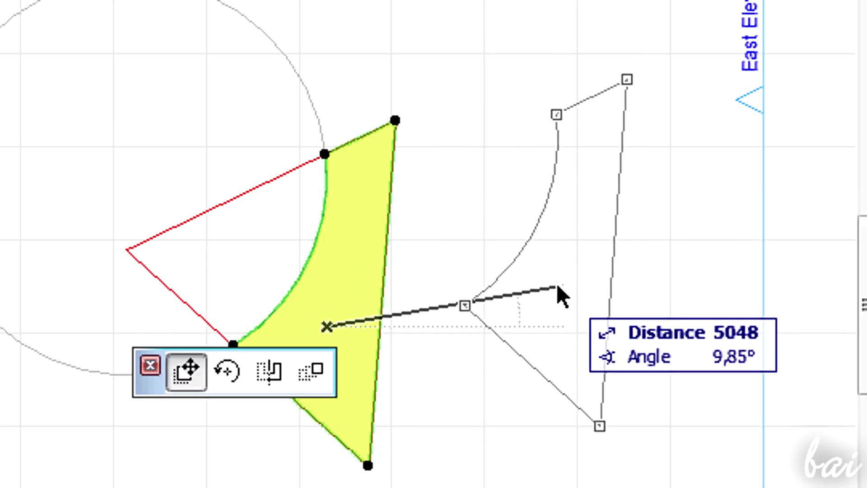
left_click(571, 238)
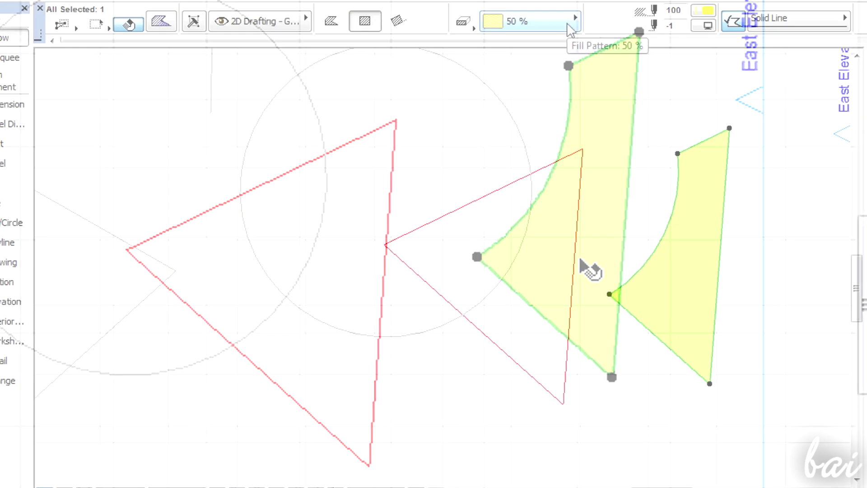
Change the moved fill's pattern to Lightweight Concrete and to Brick - Stack Bond + Mortar.
left_click(568, 22)
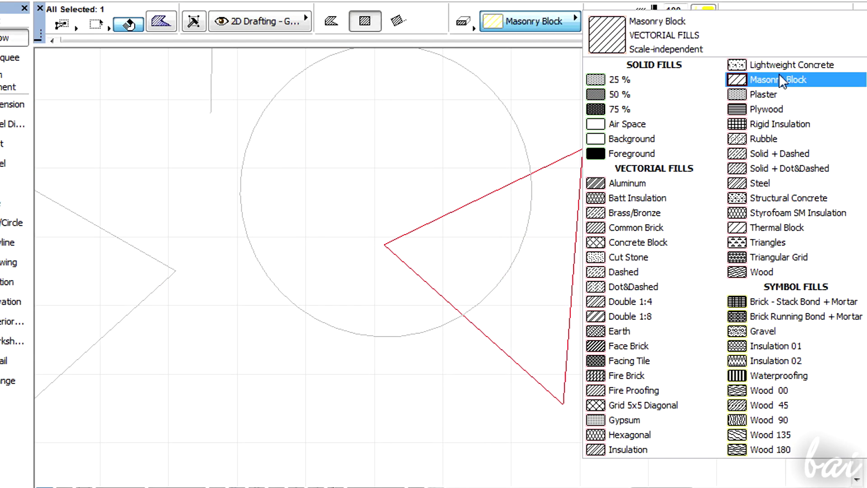
left_click(769, 64)
left_click(556, 25)
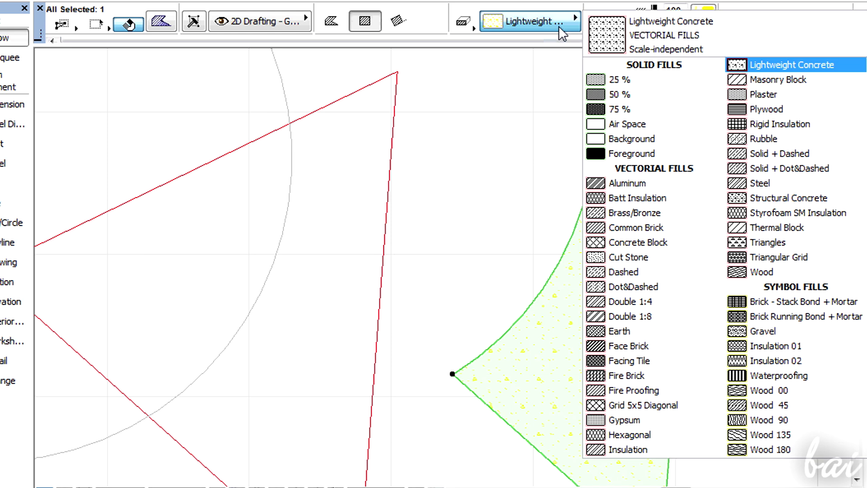
left_click(750, 302)
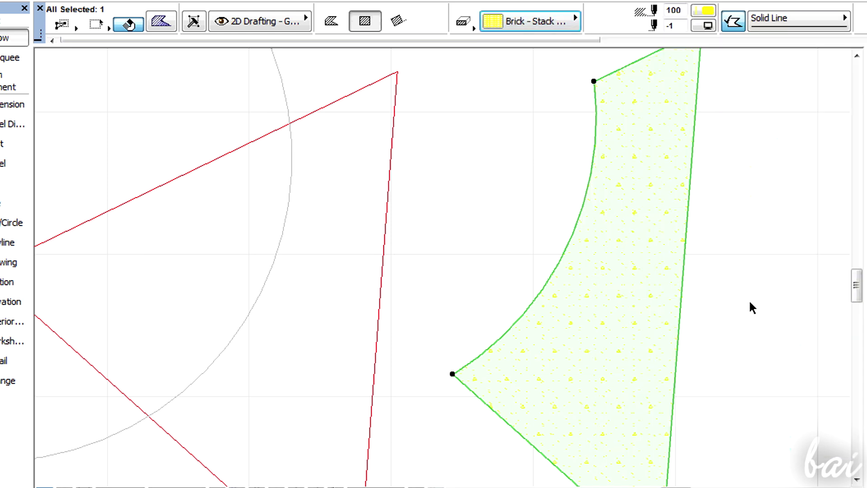
Set the moved brick fill's foreground pen to red 20 and its background pen to 14.
scroll(750, 302, "down", 3)
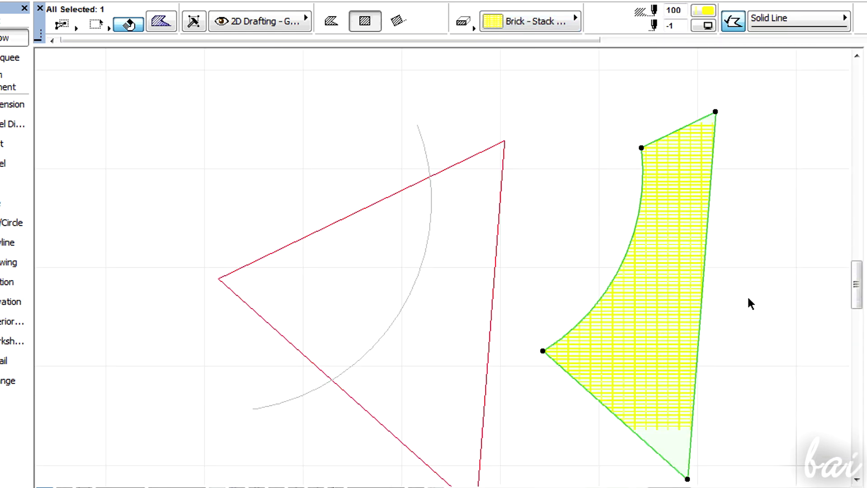
scroll(750, 302, "up", 4)
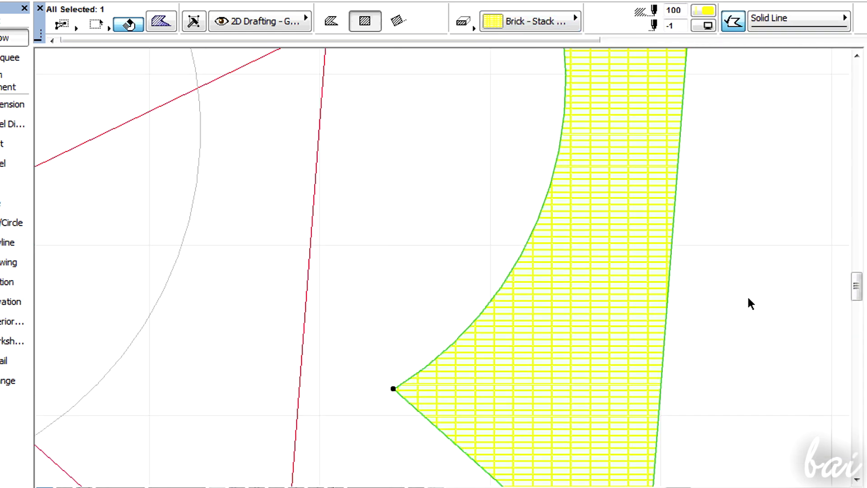
left_click(697, 16)
left_click(709, 40)
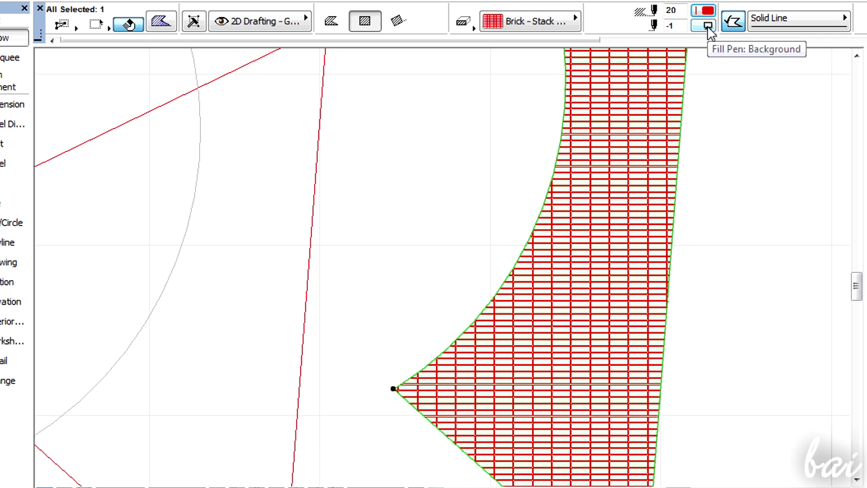
left_click(708, 26)
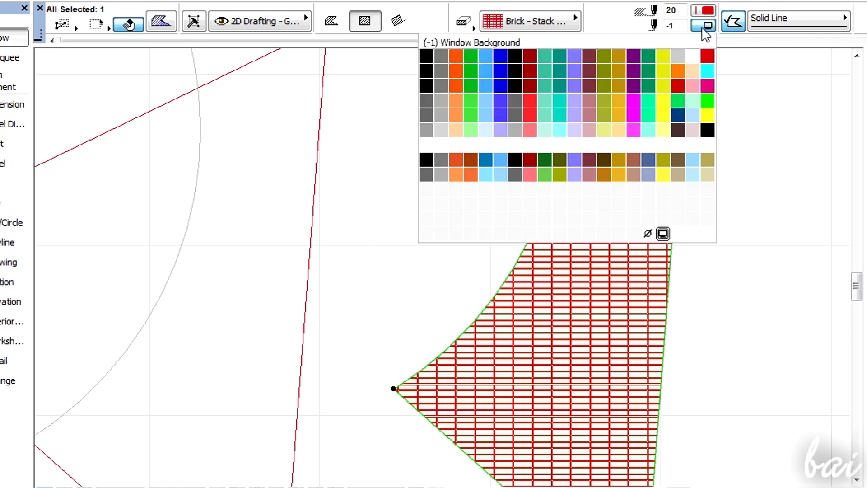
left_click(620, 55)
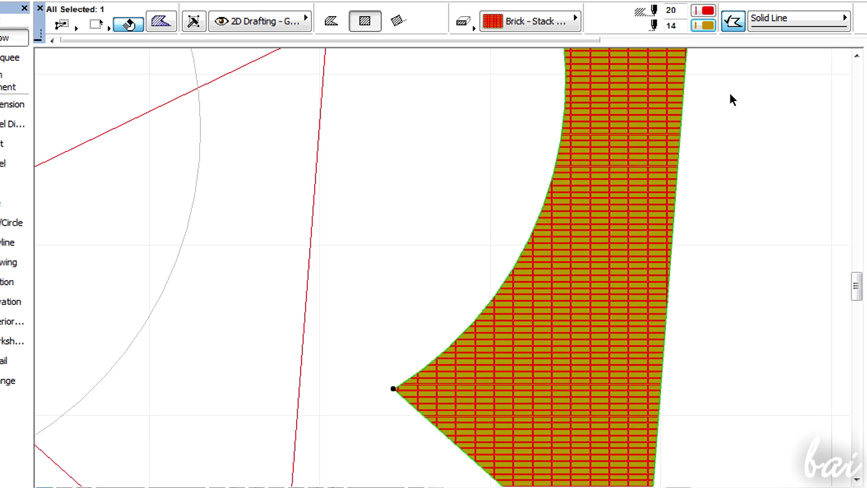
scroll(715, 181, "down", 2)
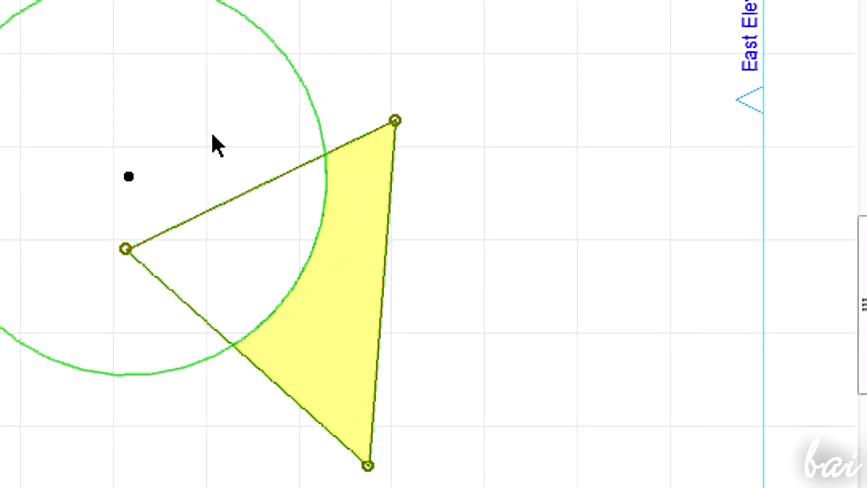
Move the yellow fill from the triangle to the empty area on its right, and shift its left corner node upward by about 2517.
left_click(334, 362)
left_click(326, 326)
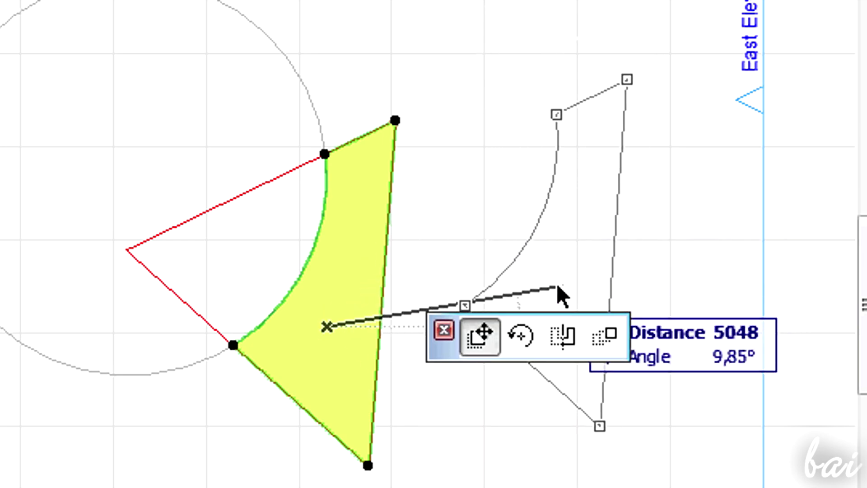
left_click(571, 238)
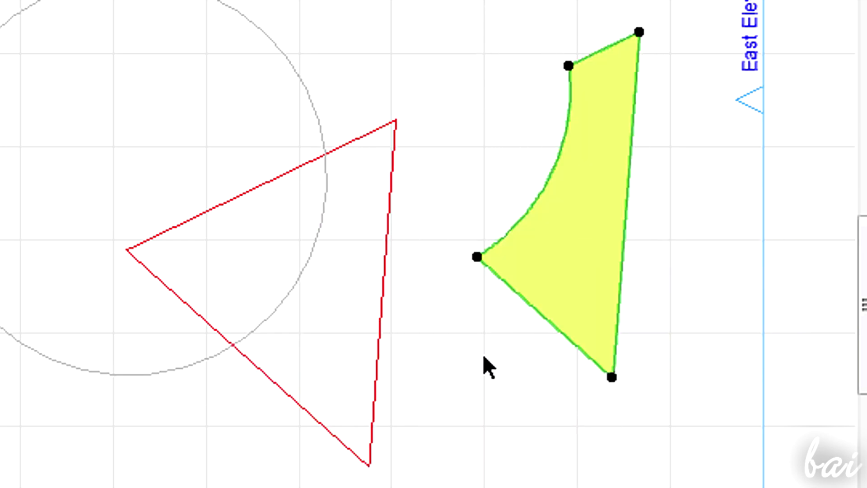
left_click(581, 258)
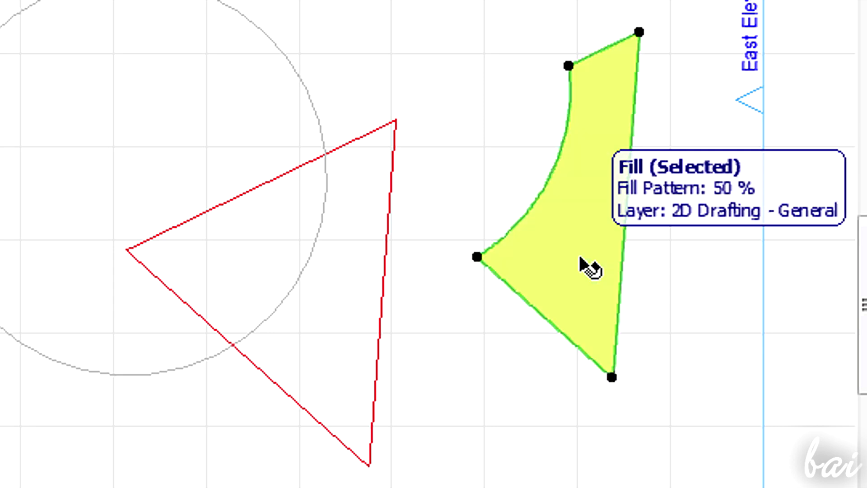
left_click(348, 352)
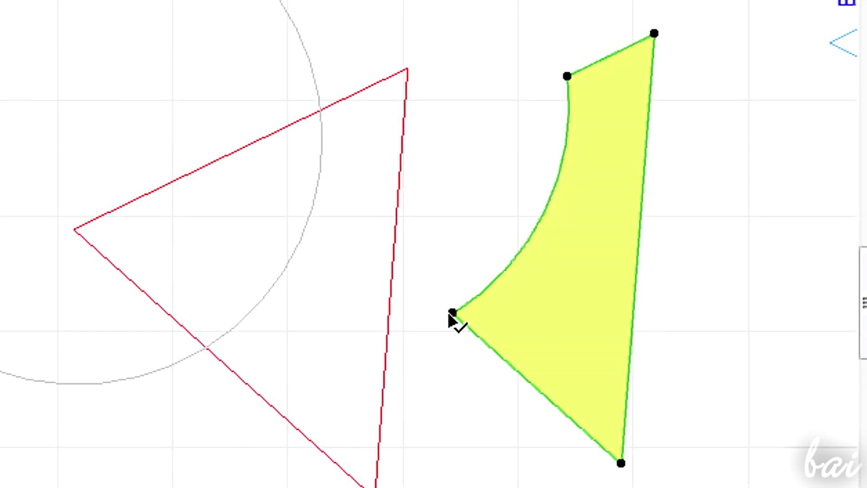
left_click(454, 313)
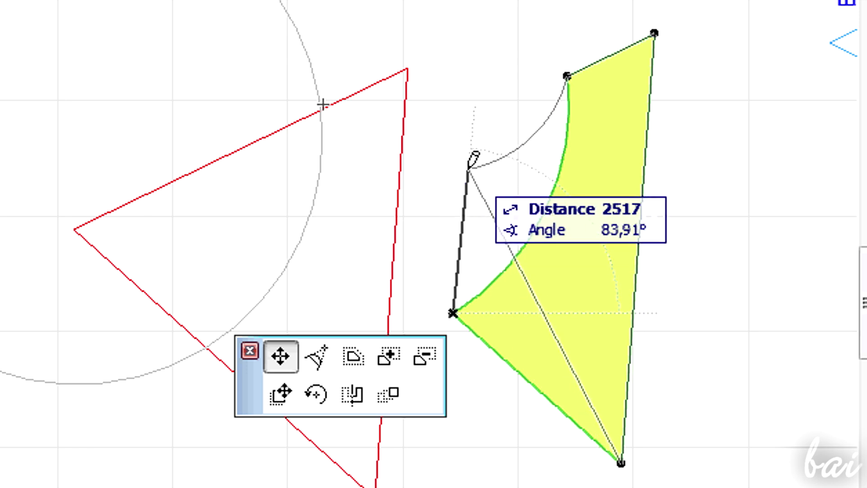
left_click(468, 169)
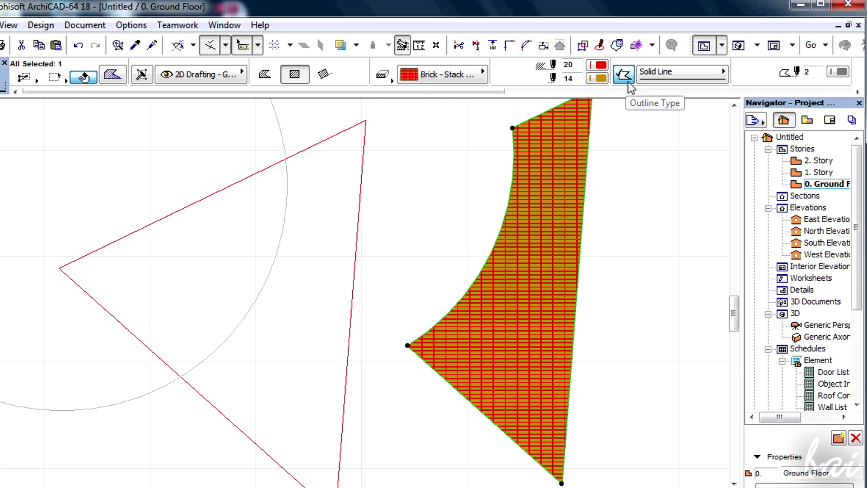
Apply the Wave line type to the brick fill's outline, and replace it with another line type.
left_click(662, 80)
left_click(788, 151)
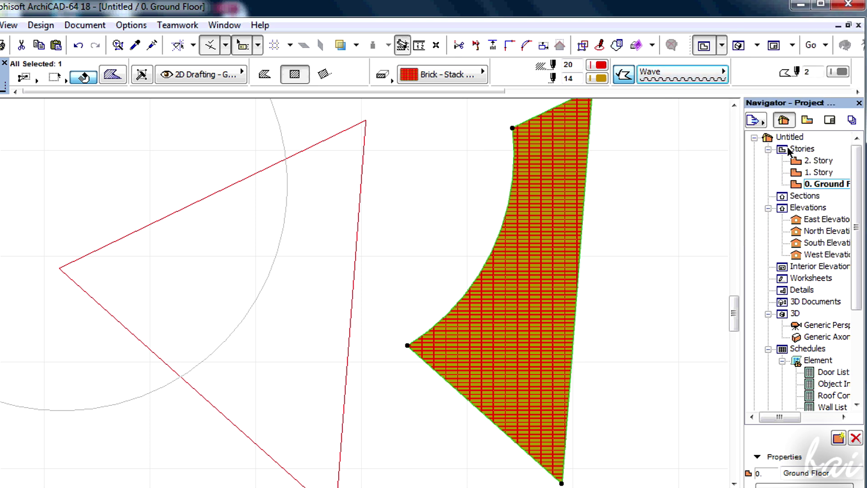
left_click(688, 78)
left_click(795, 181)
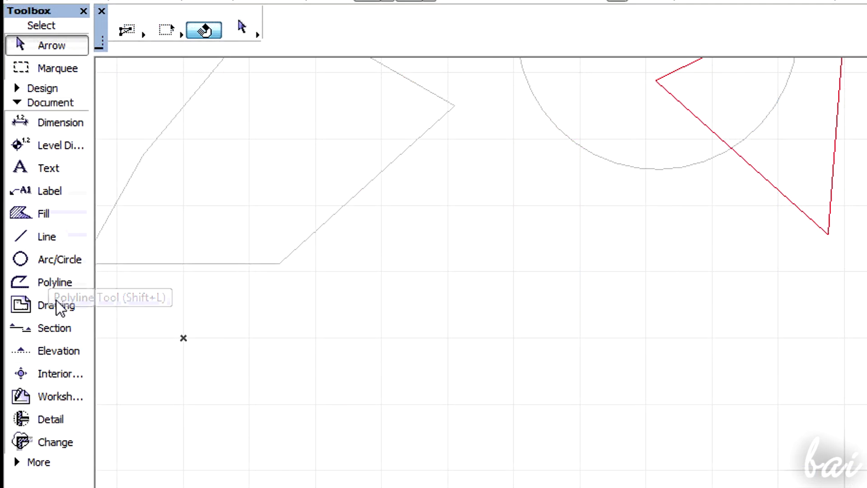
Place the image Landscape Green.jpg as a drawing in the empty area below the circle and triangle.
left_click(59, 307)
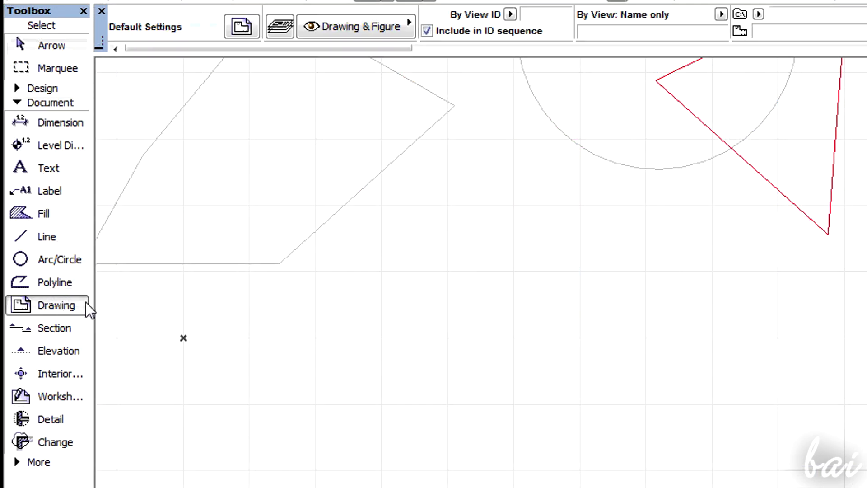
left_click(472, 265)
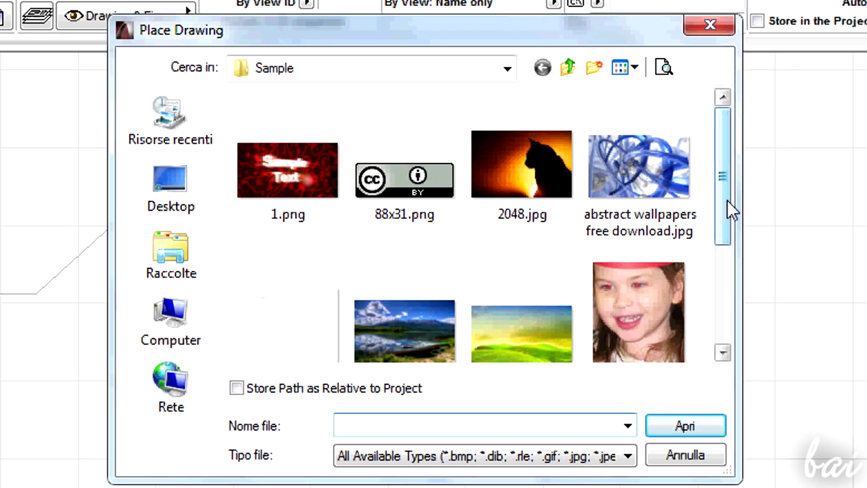
left_click_drag(728, 199, 737, 250)
left_click(535, 249)
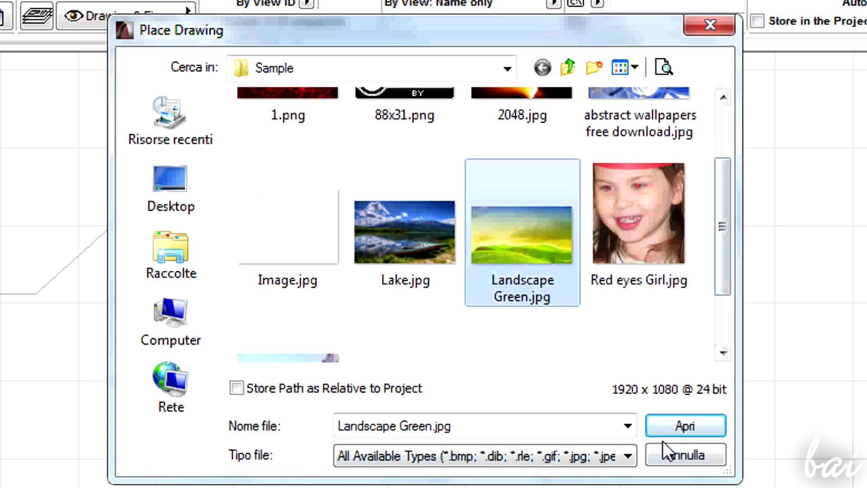
left_click(673, 430)
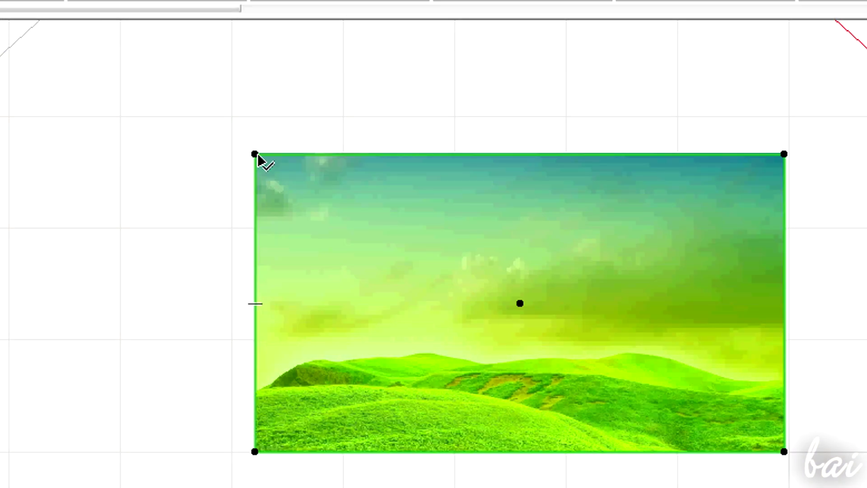
Extend the drawing's frame beyond the image to a diagonal of about 14962, and crop it back to a diagonal of about 9248.
left_click(255, 154)
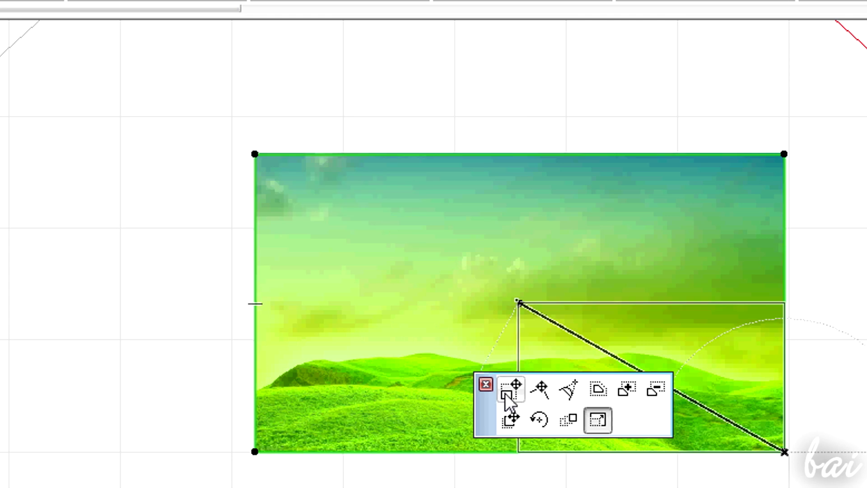
left_click(43, 69)
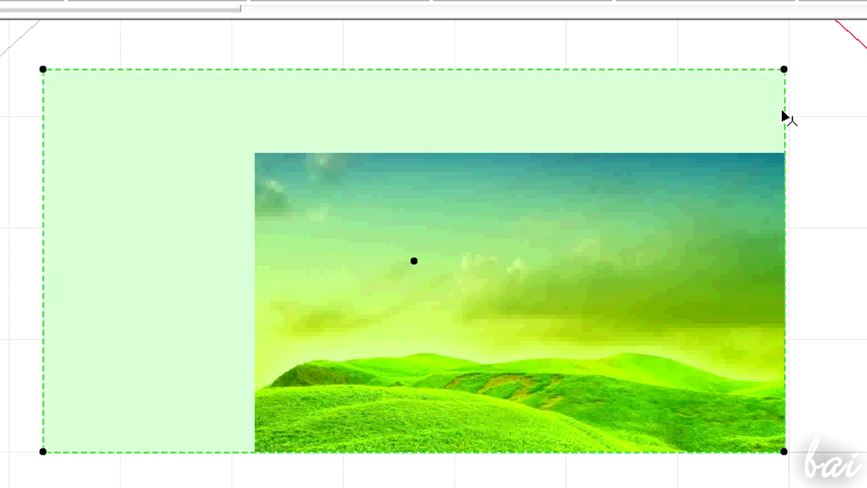
left_click(42, 69)
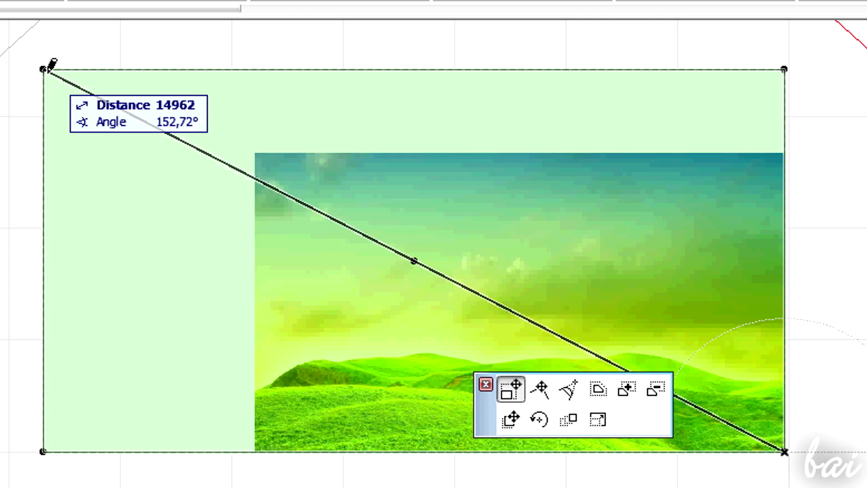
left_click(344, 182)
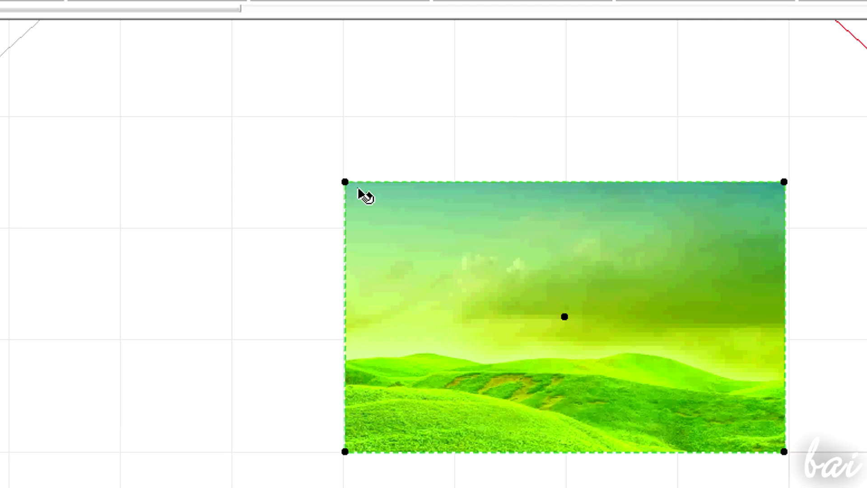
Reshape the drawing's frame by moving its upper-left node outward and its lower-right node inward over the image.
left_click(344, 182)
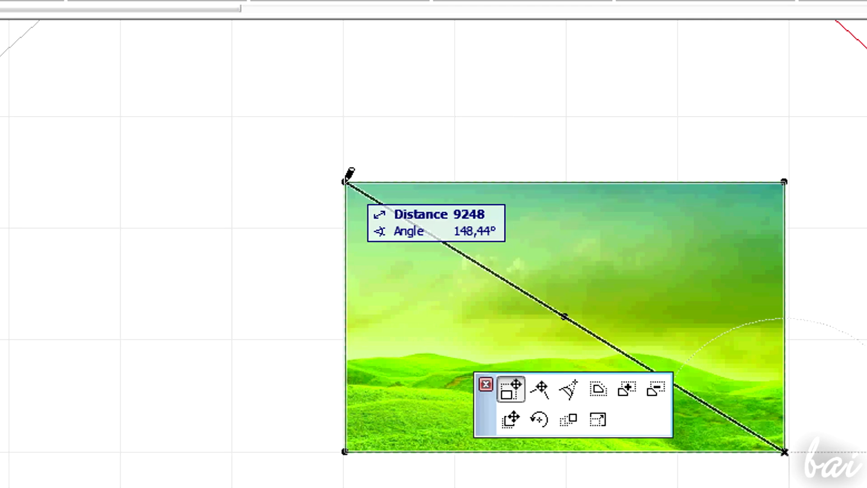
left_click(541, 389)
left_click(283, 143)
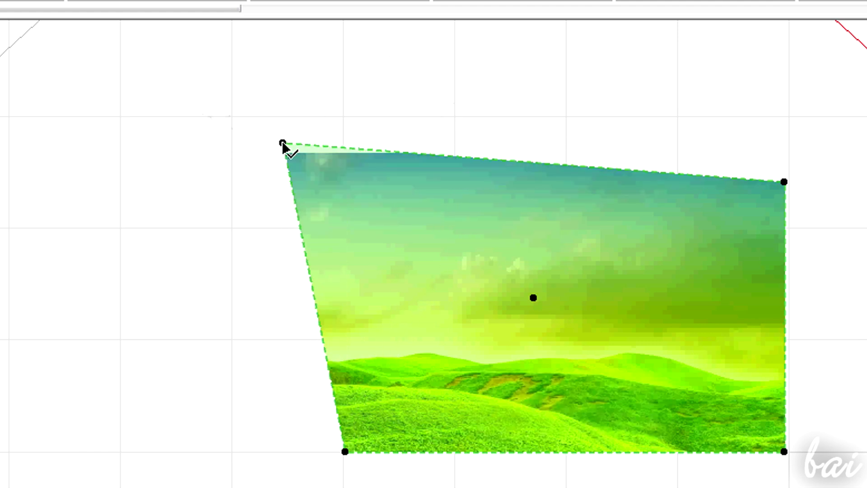
left_click(784, 452)
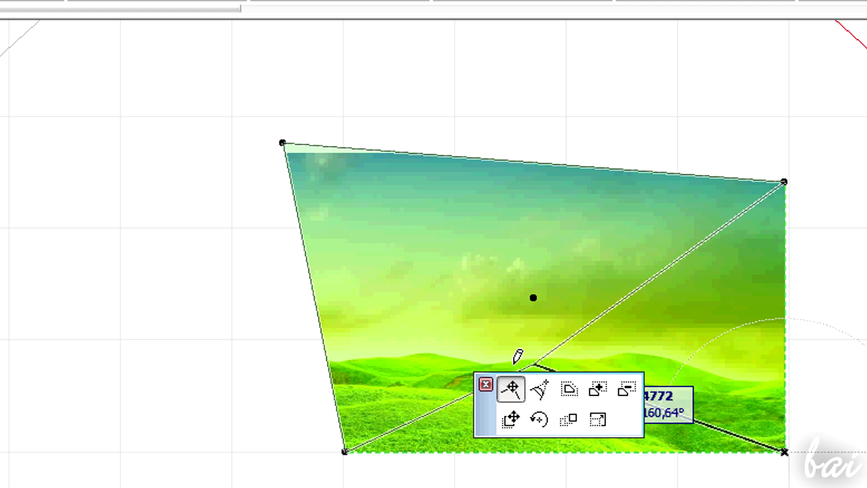
left_click(474, 367)
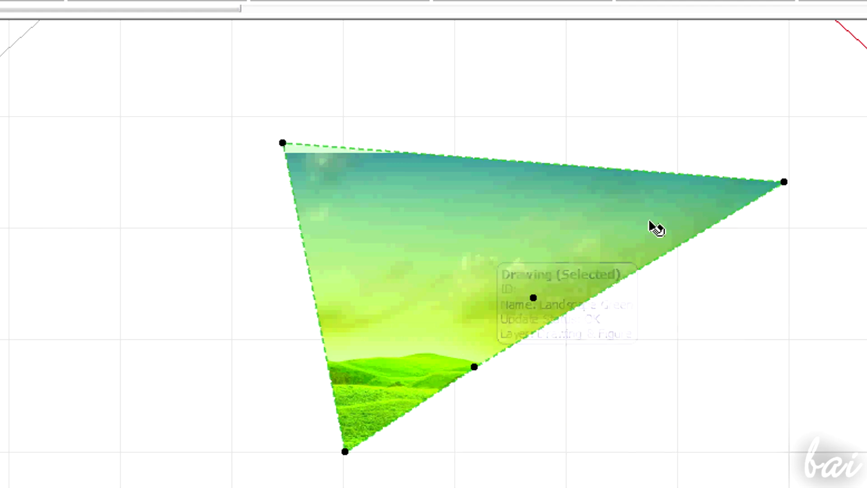
Move the landscape drawing slightly up and to the right, and start enlarging it proportionally from its upper-left corner.
left_click(284, 144)
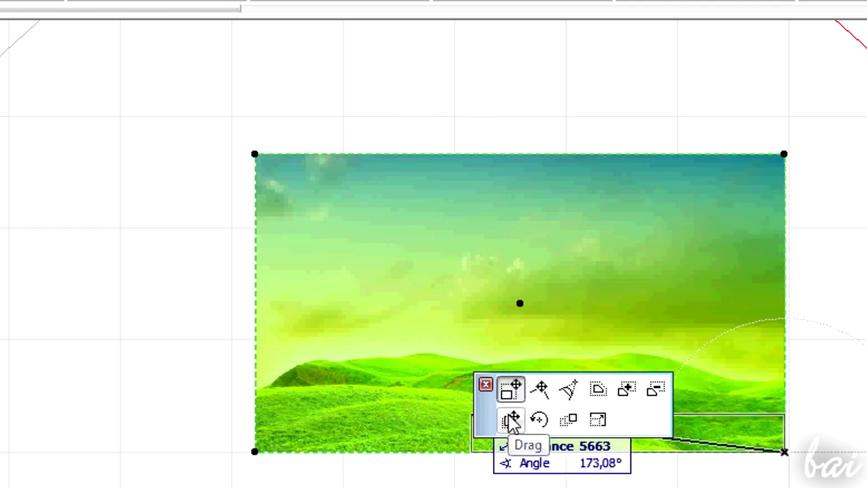
left_click(511, 419)
left_click(54, 91)
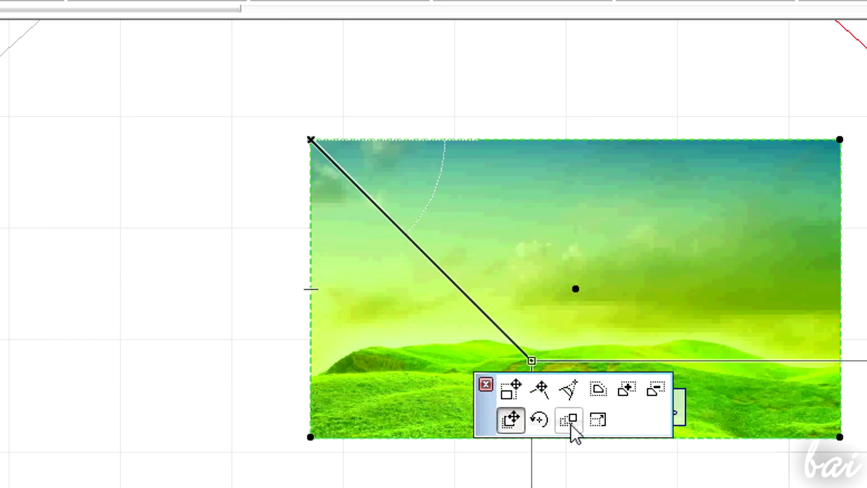
left_click(598, 423)
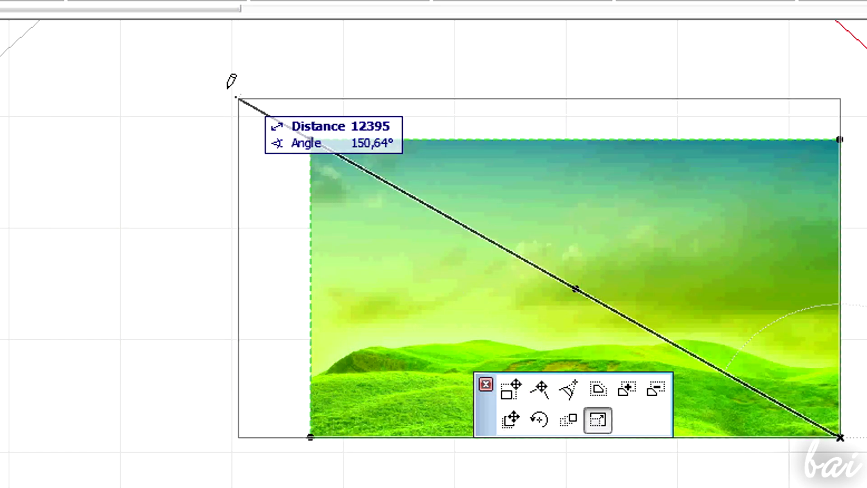
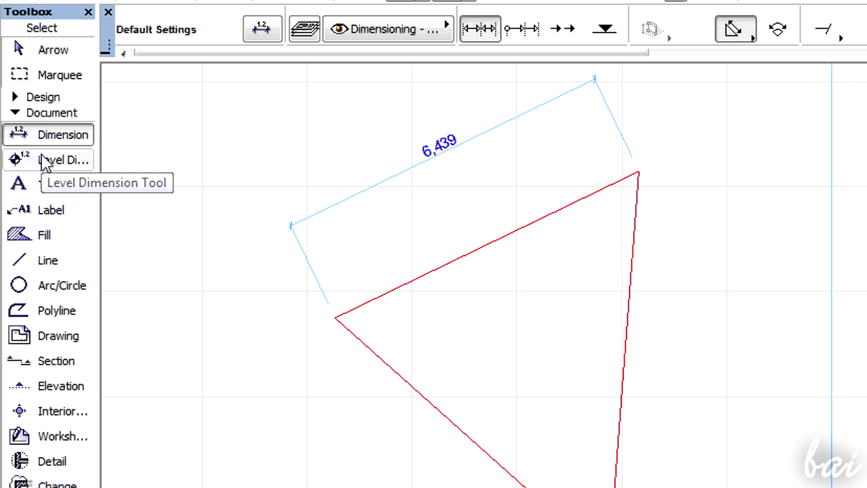
Place a level dimension on the red triangle's upper-right corner.
left_click(44, 164)
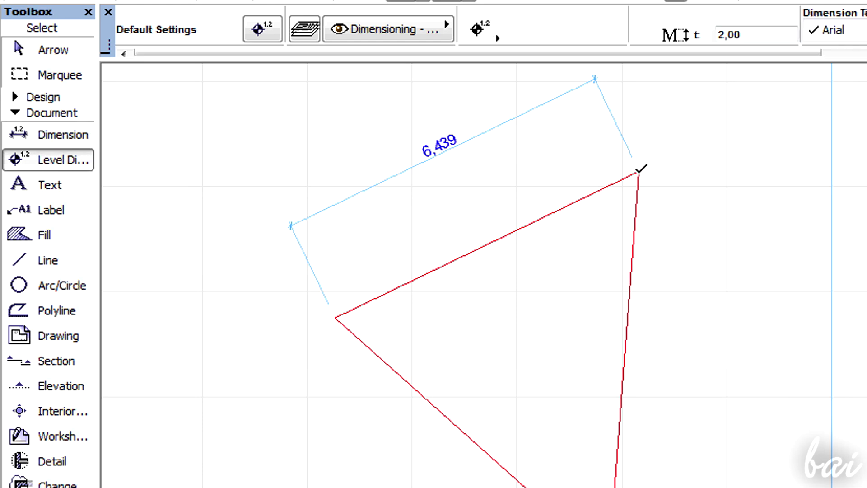
left_click(639, 172)
scroll(713, 176, "up", 3)
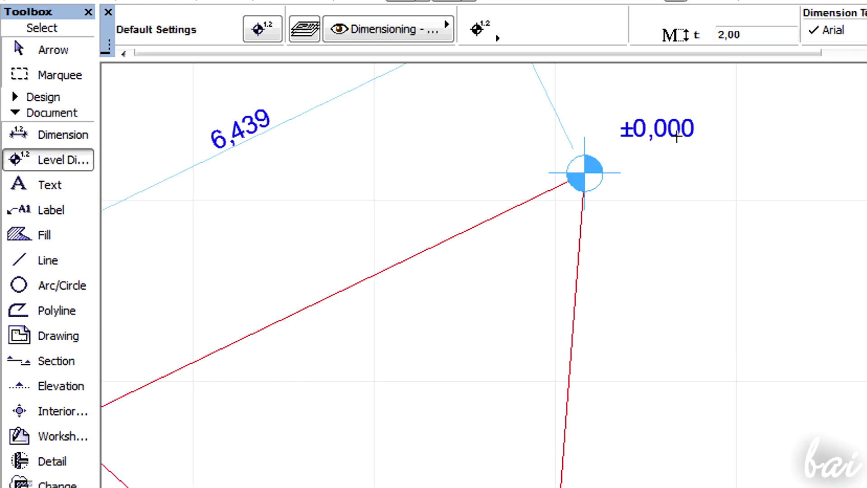
scroll(596, 189, "down", 3)
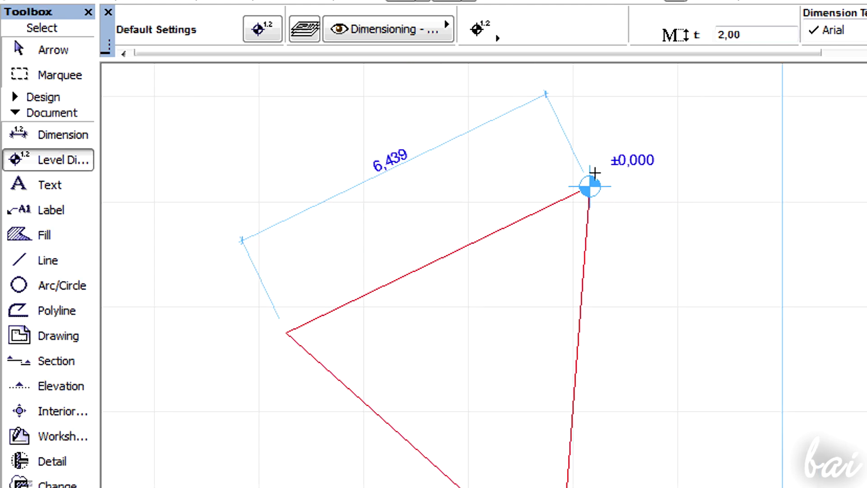
Add a label reading "triangle" with a curved leader pointing to the red triangle's right edge.
left_click(55, 215)
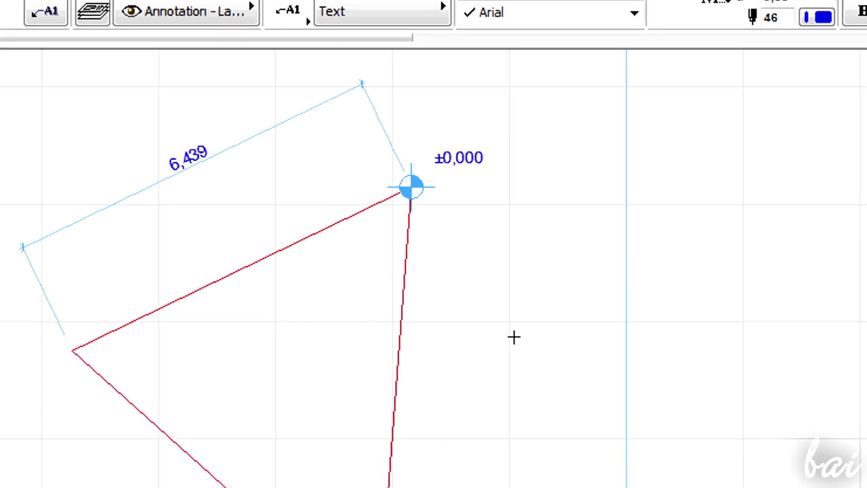
left_click(122, 368)
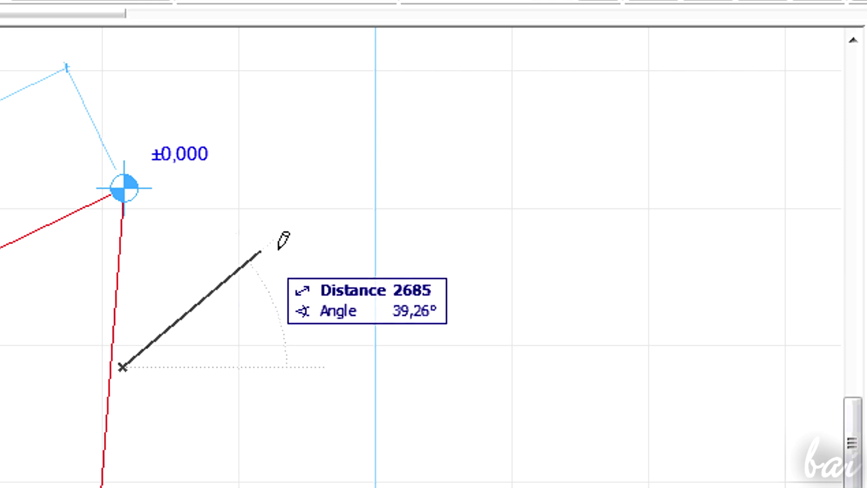
left_click(343, 201)
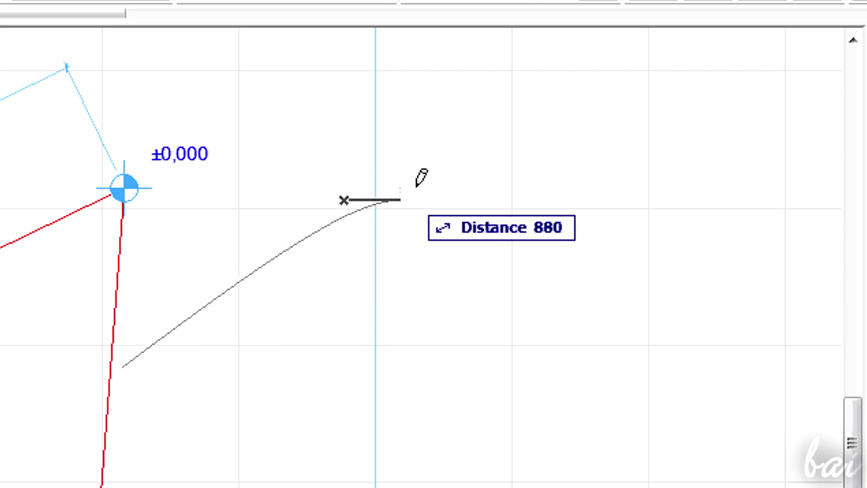
left_click(538, 198)
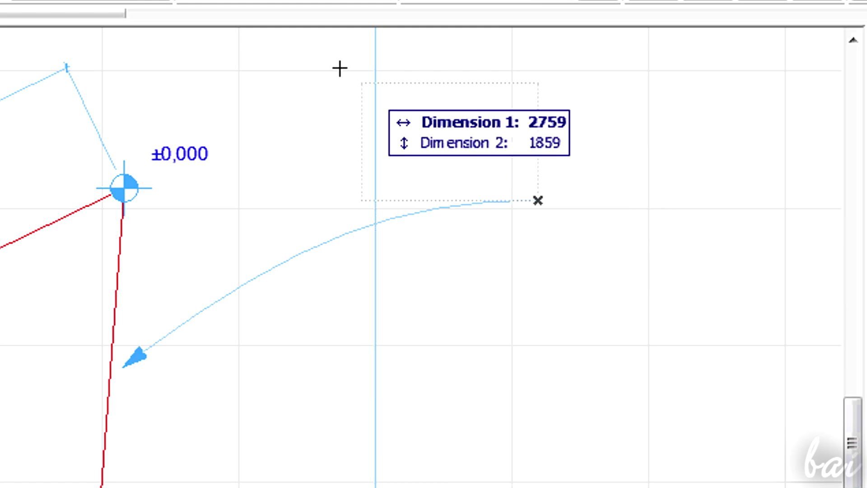
left_click(717, 107)
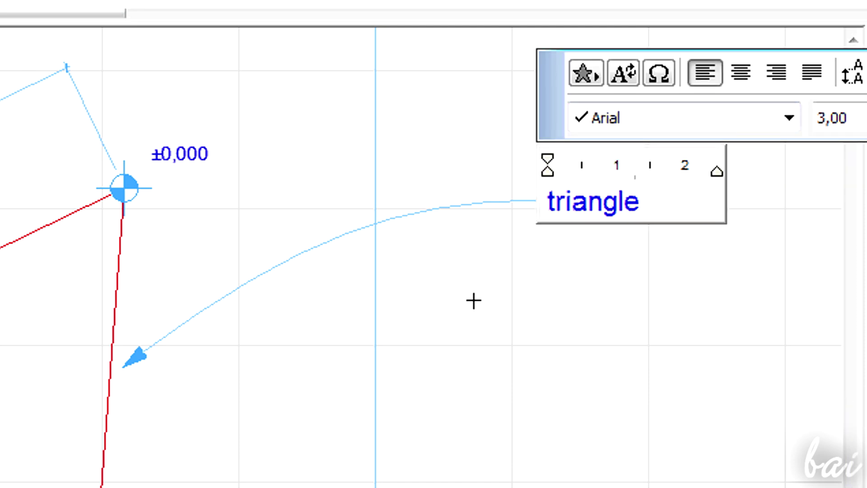
left_click(497, 305)
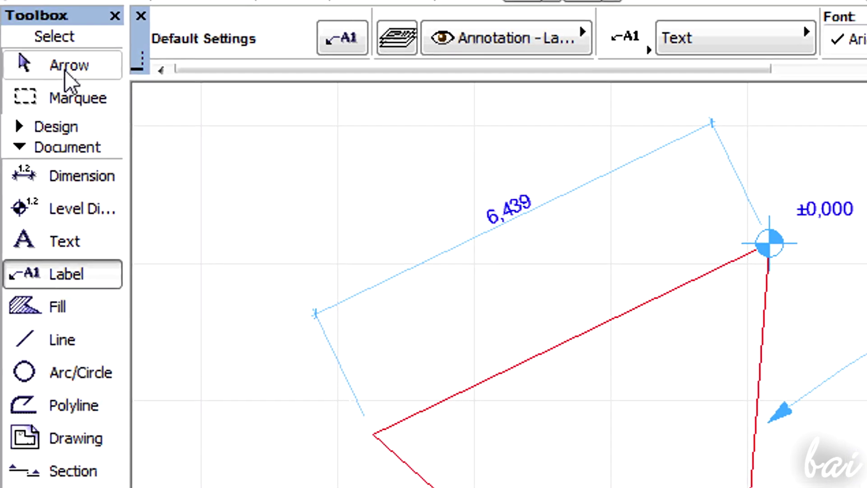
Recolour the sloped dimension's text red with pen 20, and try its bold and italic styles.
left_click(59, 63)
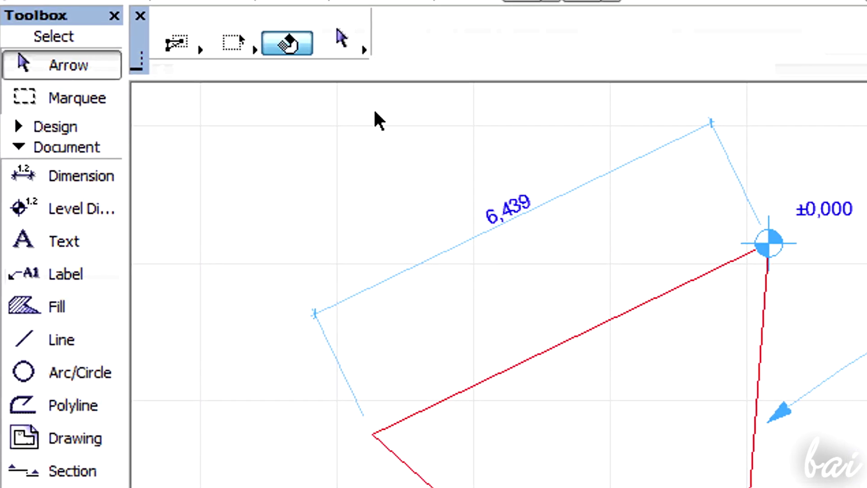
left_click(516, 205)
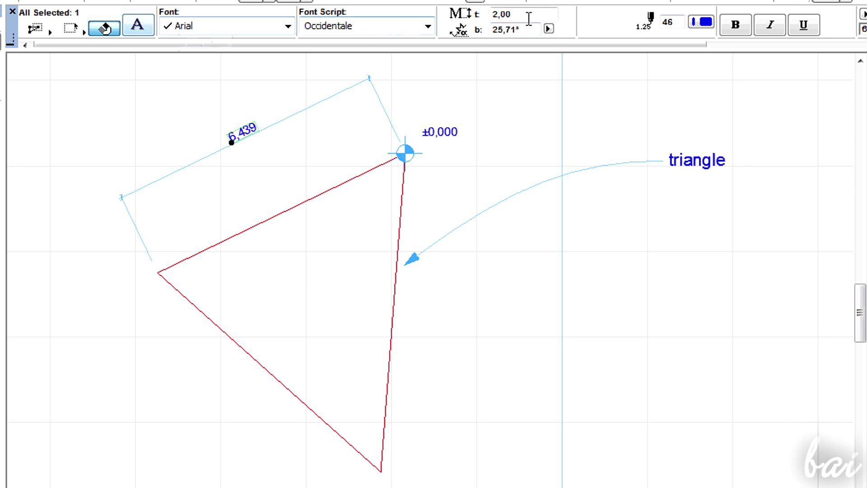
left_click(705, 21)
left_click(705, 54)
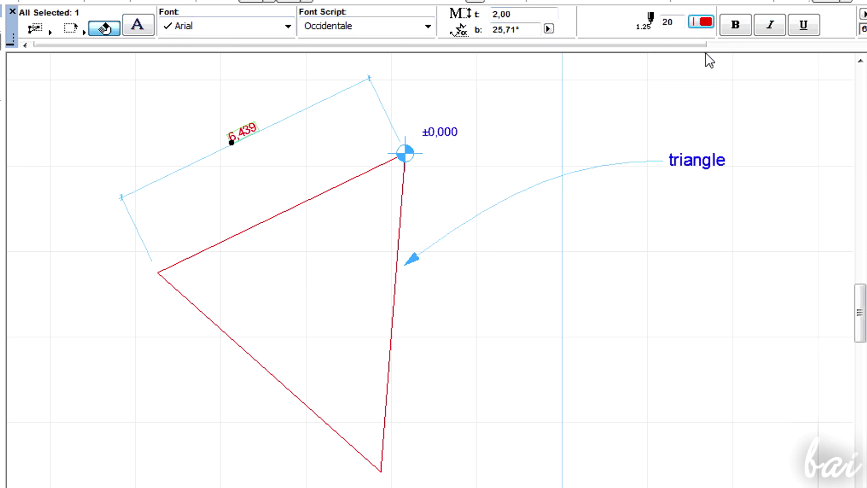
left_click(739, 27)
left_click(770, 25)
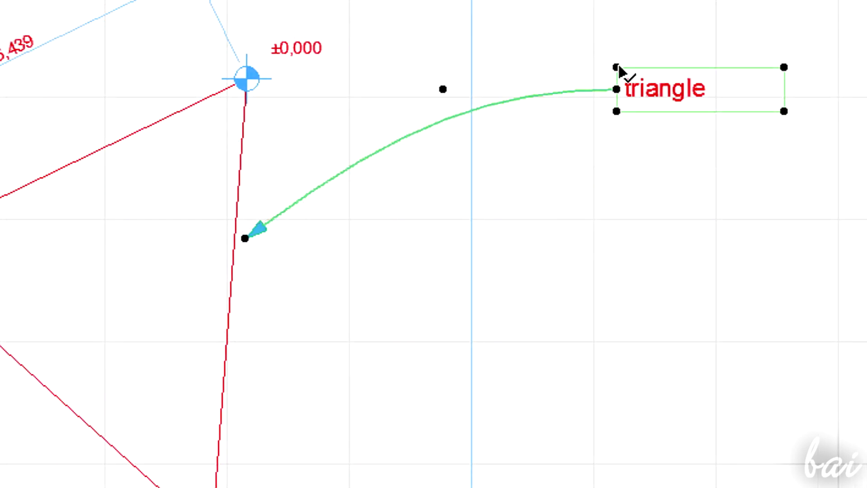
Move the "triangle" label slightly up and to the right, and reshape its leader by moving the curve node down near the triangle's right edge.
left_click(663, 146)
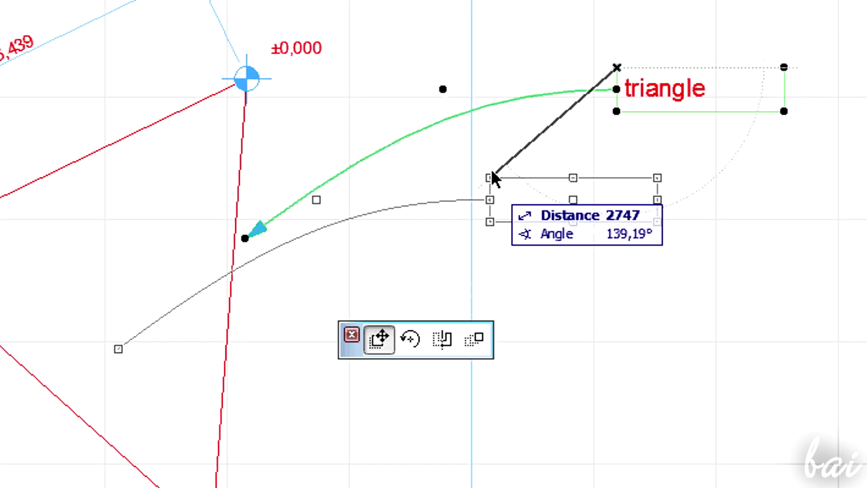
left_click(633, 58)
left_click(460, 81)
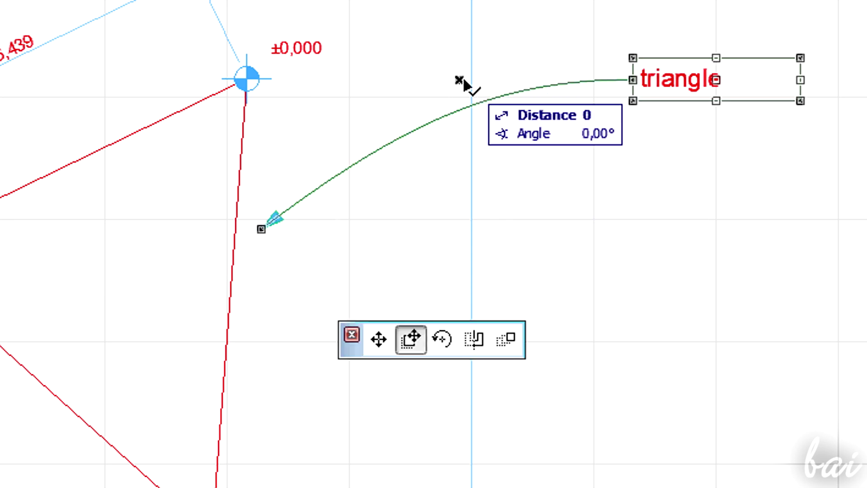
left_click(379, 340)
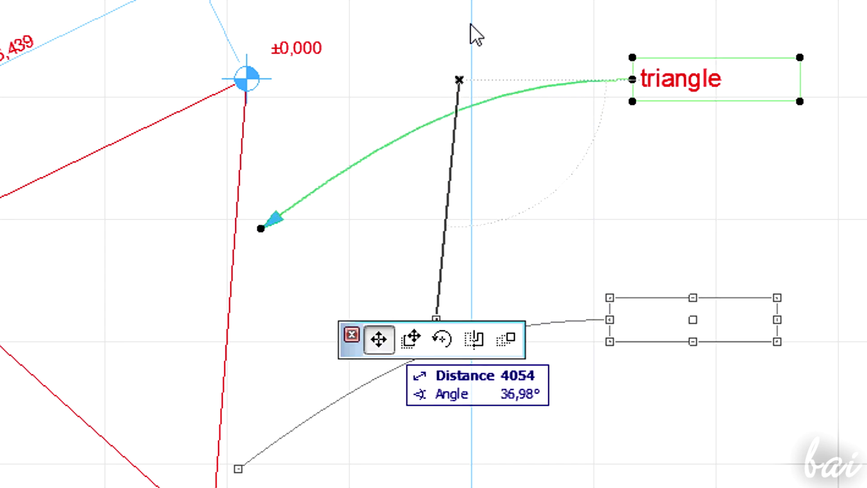
left_click(303, 282)
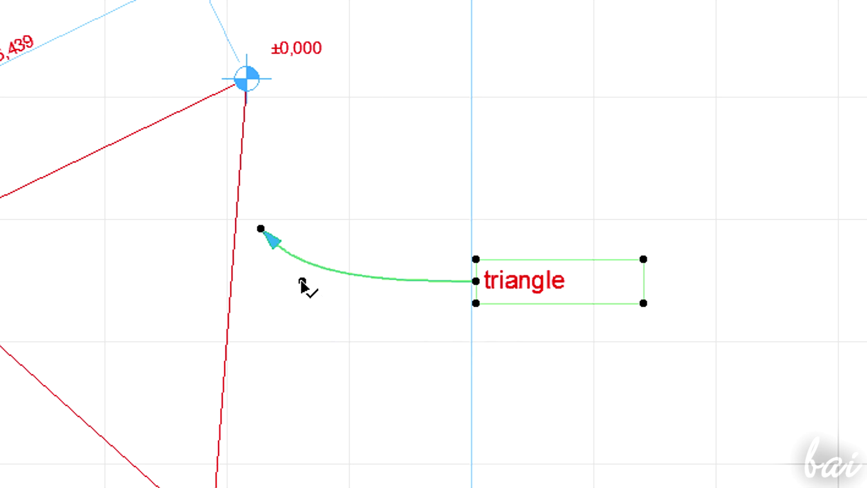